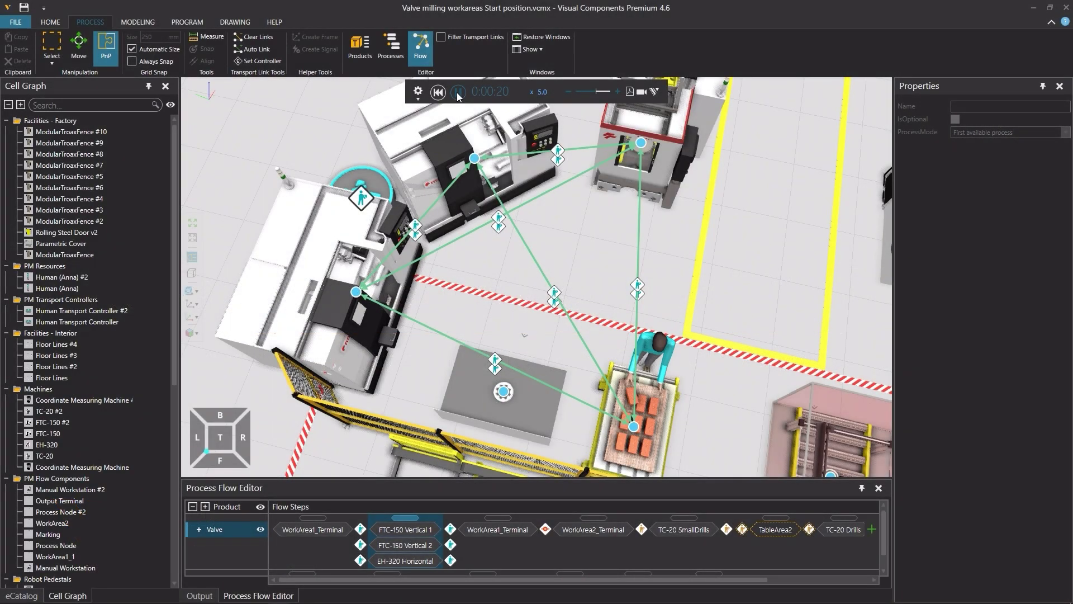
Download visitlimit_and_optional_process.zip using the lesson page's DOWNLOAD FILES button
{"action": "left_click", "coordinate": [634, 391]}
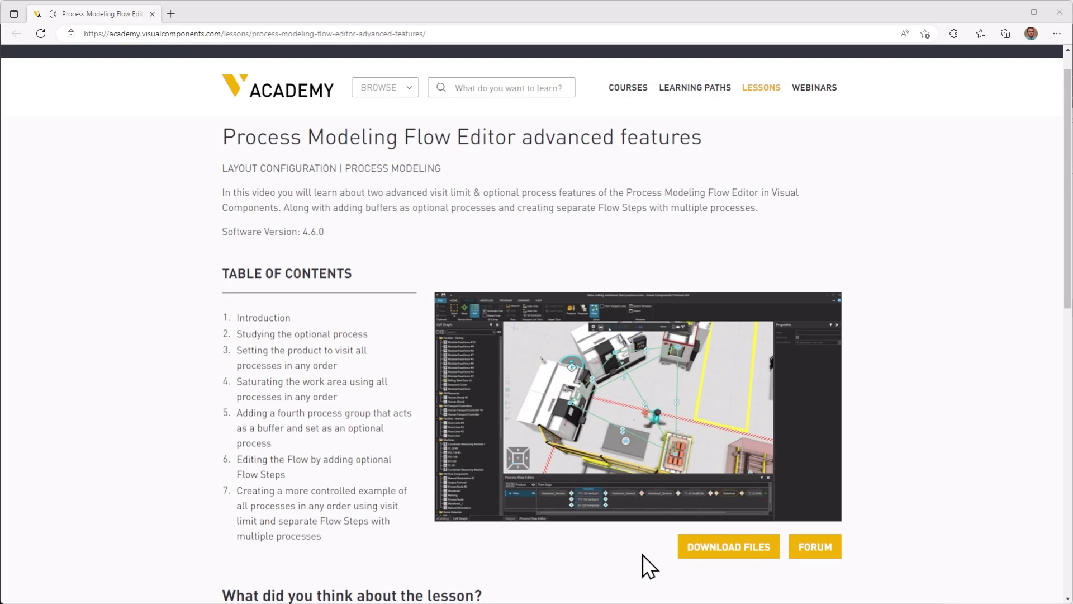
{"action": "left_click", "coordinate": [716, 552]}
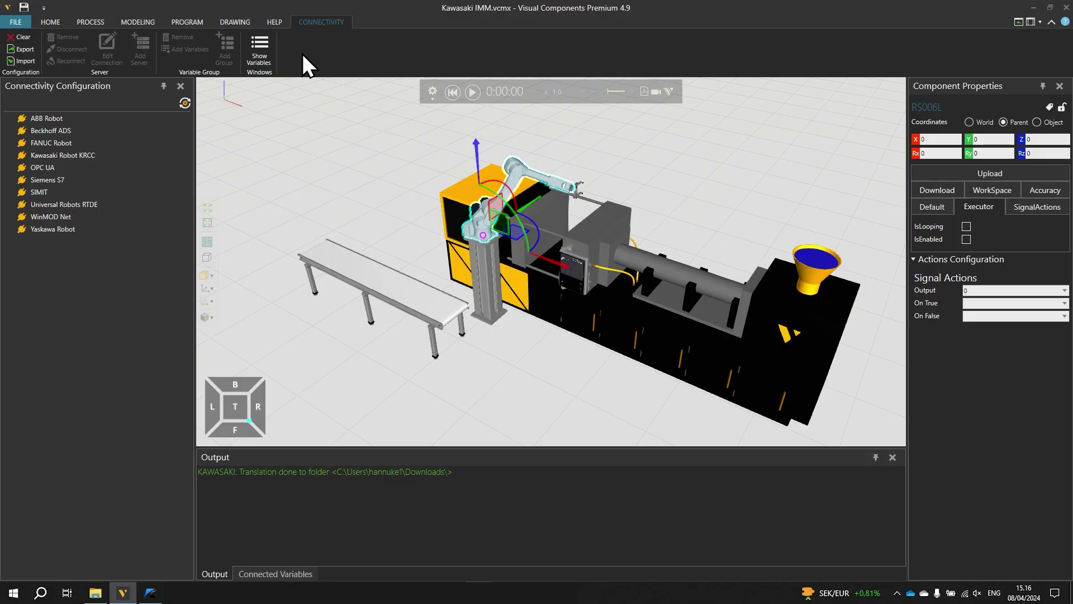
Add a server to the Kawasaki Robot KRCC connection and switch on K-ROSET Lite's motors
{"action": "right_click", "coordinate": [85, 155]}
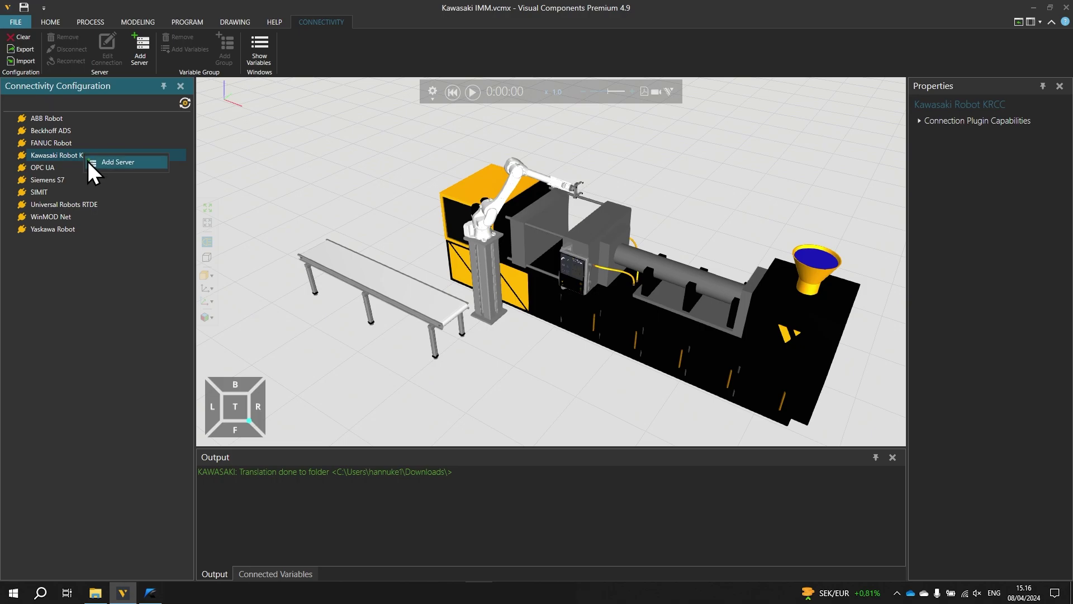
{"action": "left_click", "coordinate": [134, 163]}
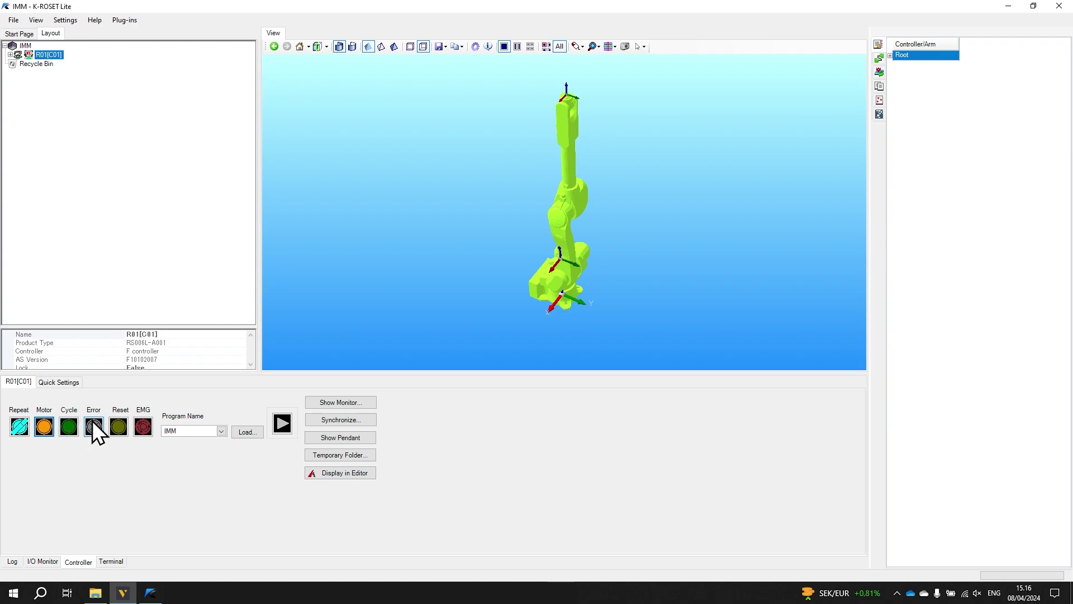
{"action": "left_click", "coordinate": [282, 423]}
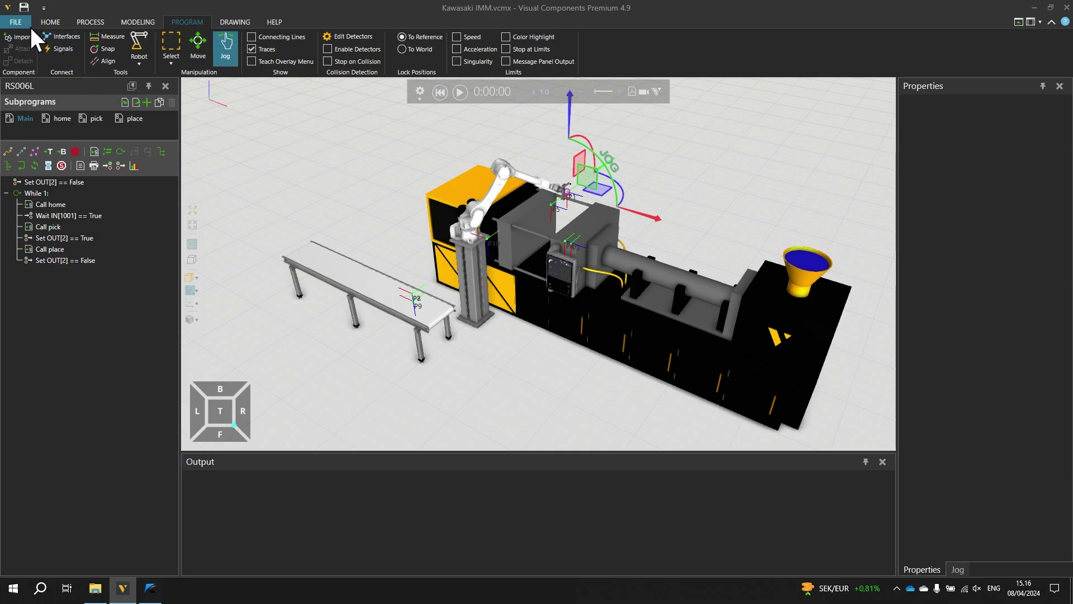
Confirm Connectivity is enabled under Options > Add On, then exit the application to reload it
{"action": "left_click", "coordinate": [14, 22]}
{"action": "left_click", "coordinate": [25, 176]}
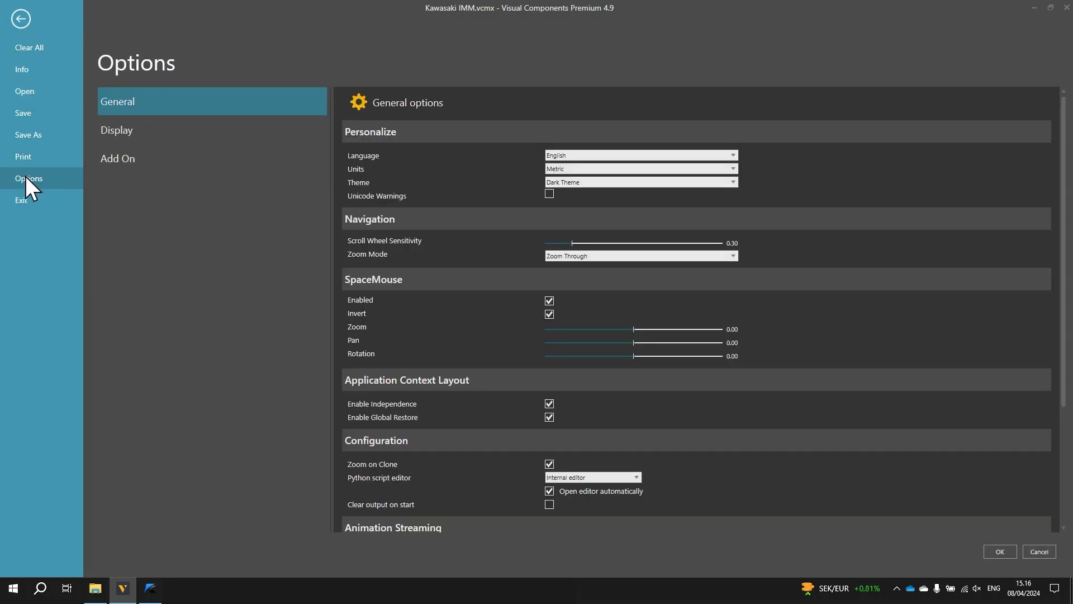
{"action": "left_click", "coordinate": [139, 157]}
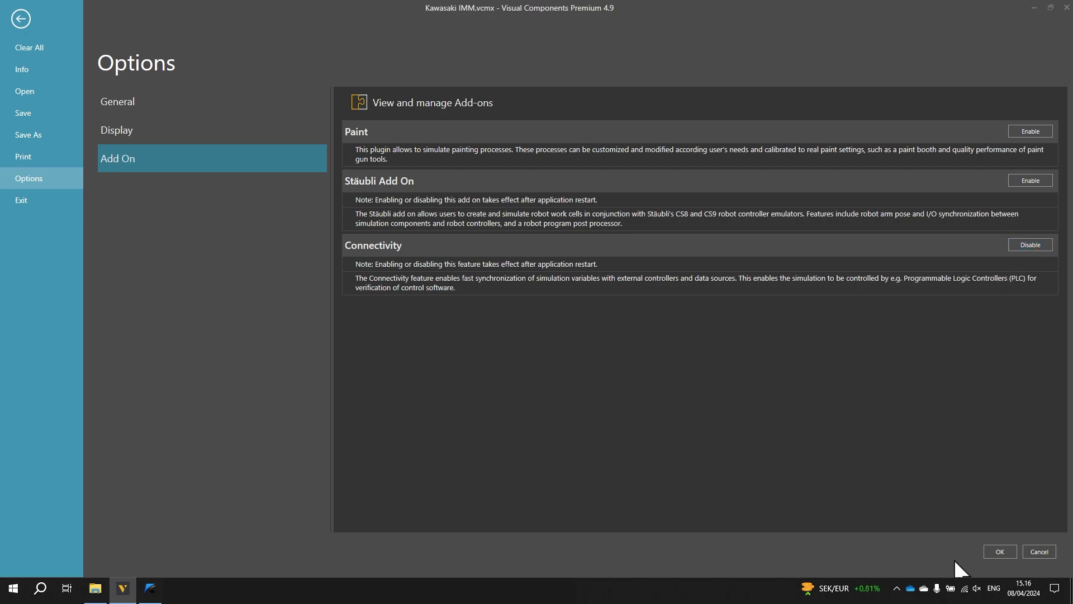
{"action": "left_click", "coordinate": [998, 551]}
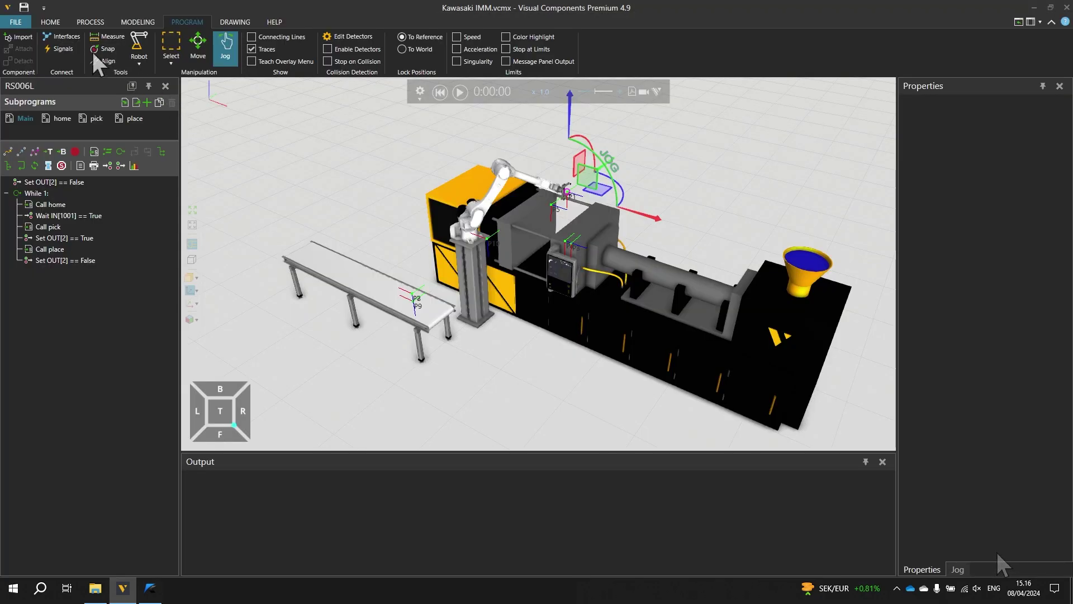
{"action": "left_click", "coordinate": [15, 23]}
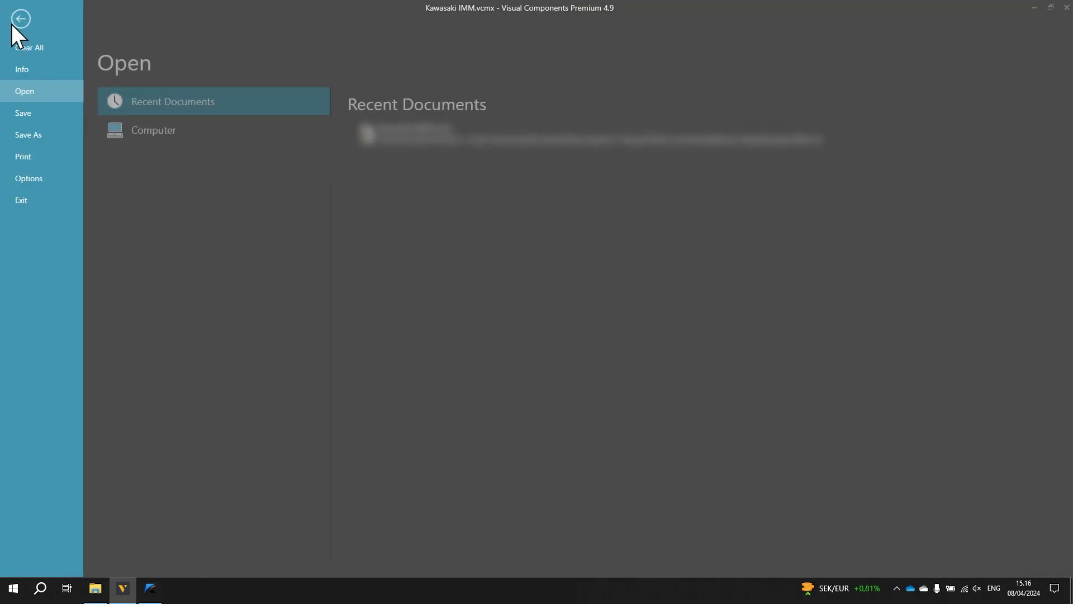
{"action": "left_click", "coordinate": [23, 200]}
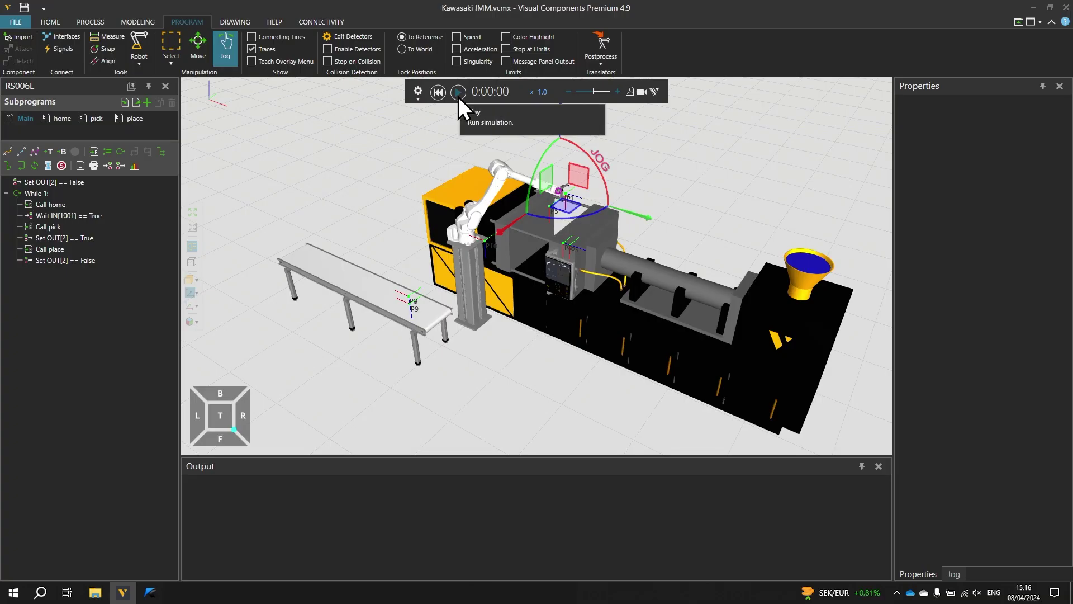
Start the simulation, open Create Variable Pairs, and pair J1 VALUE with JT1
{"action": "left_click", "coordinate": [458, 94]}
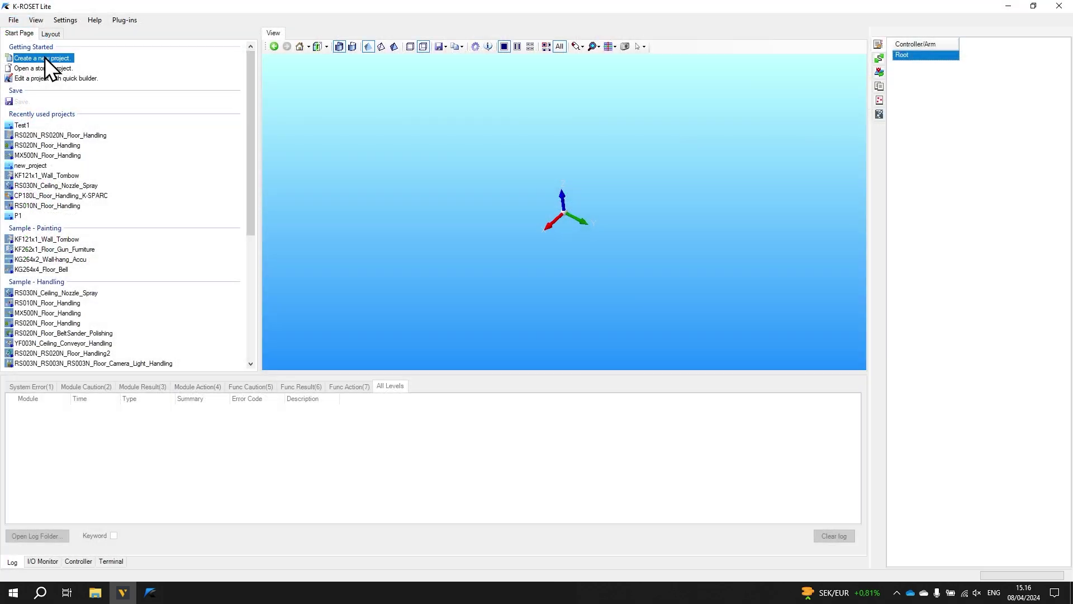
{"action": "left_click", "coordinate": [44, 58]}
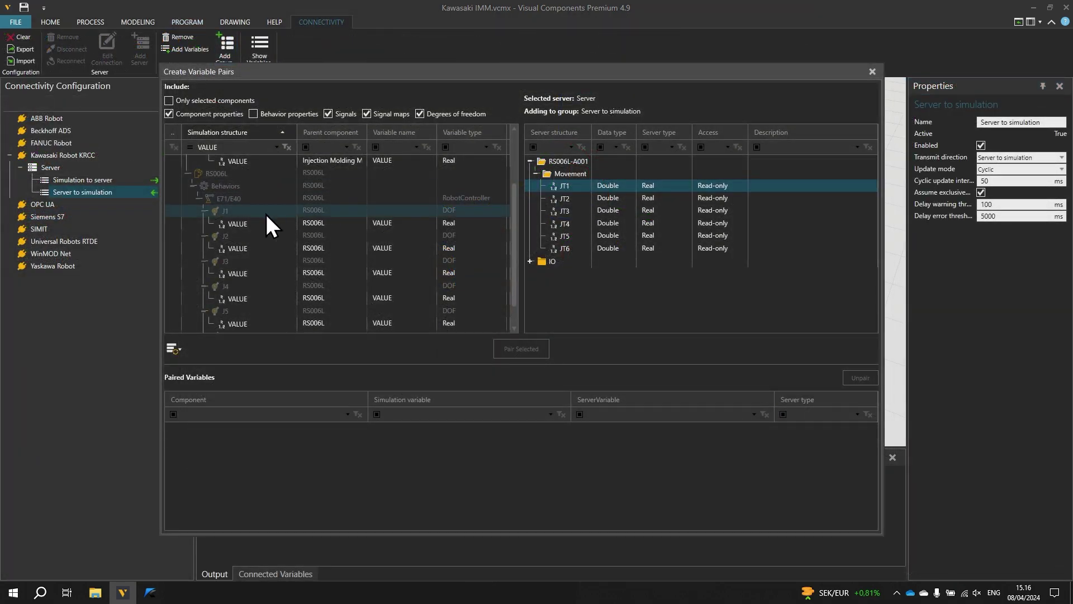
{"action": "left_click", "coordinate": [260, 222]}
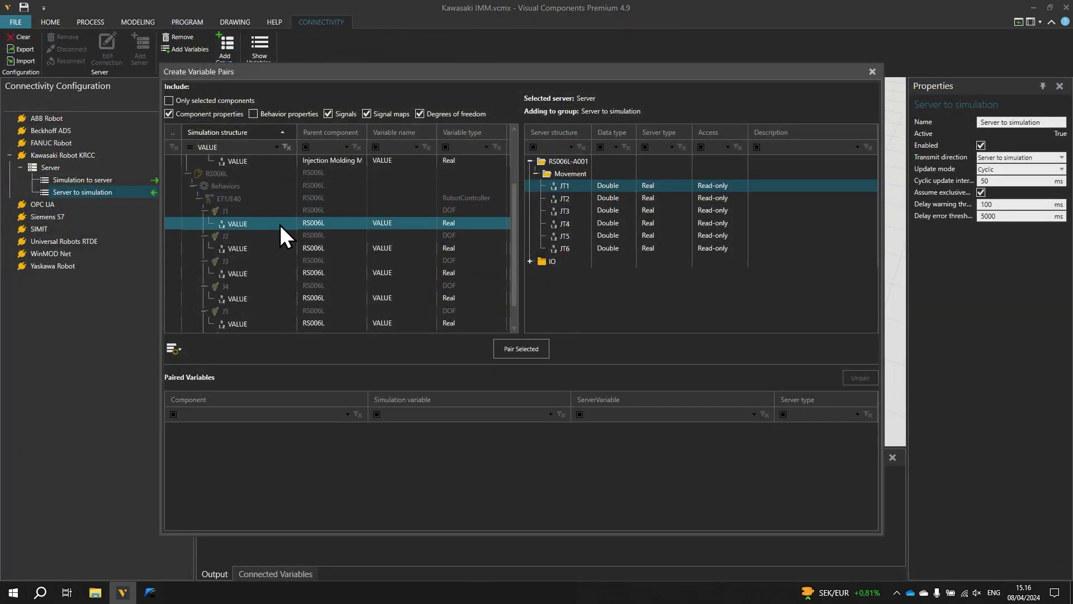
{"action": "left_click", "coordinate": [532, 345]}
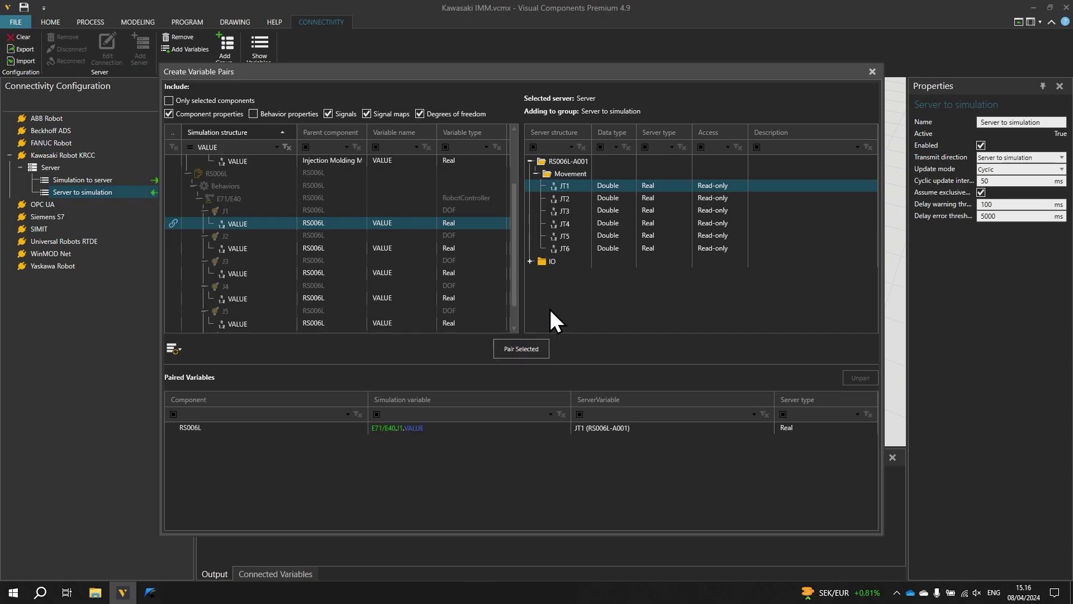
Pair J2 VALUE with JT2, then select JT3 and J3 for the next pair
{"action": "left_click", "coordinate": [565, 197]}
{"action": "left_click", "coordinate": [229, 248]}
{"action": "left_click", "coordinate": [530, 342]}
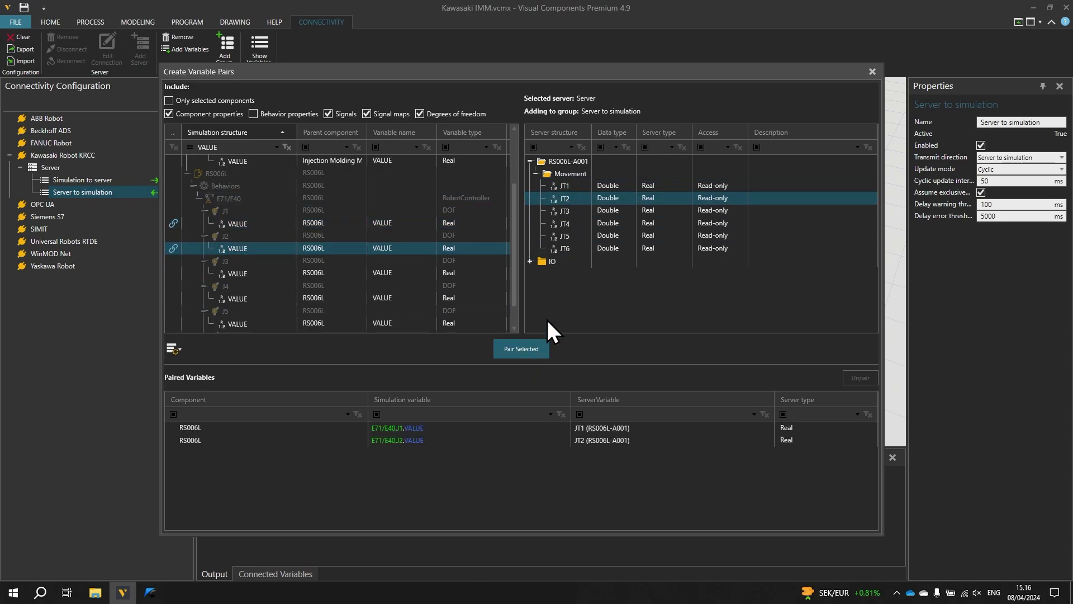
{"action": "left_click", "coordinate": [574, 207]}
{"action": "left_click", "coordinate": [243, 273]}
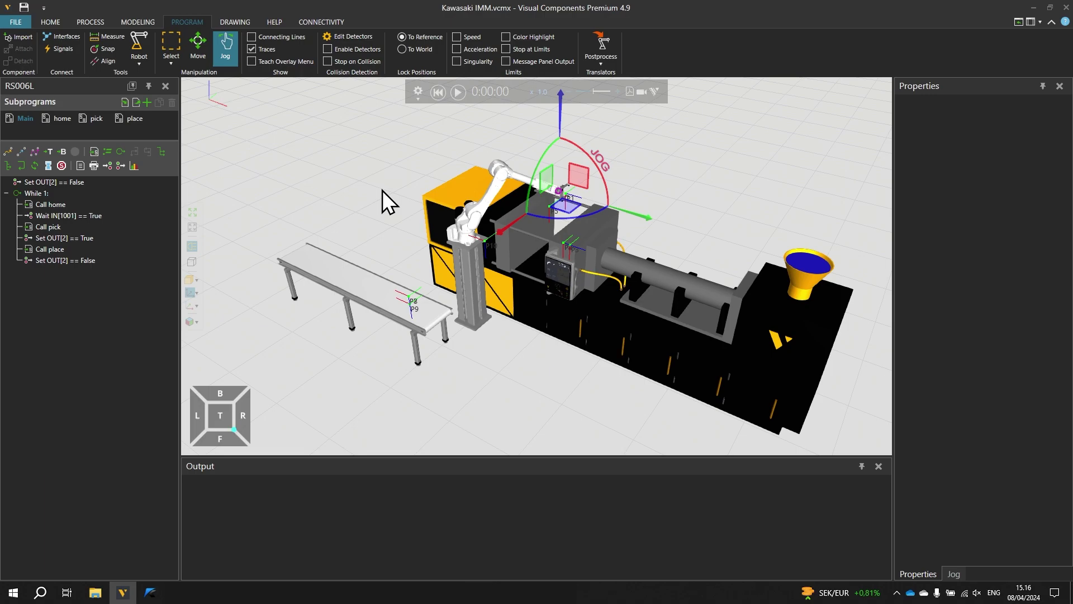
{"action": "left_click", "coordinate": [458, 94]}
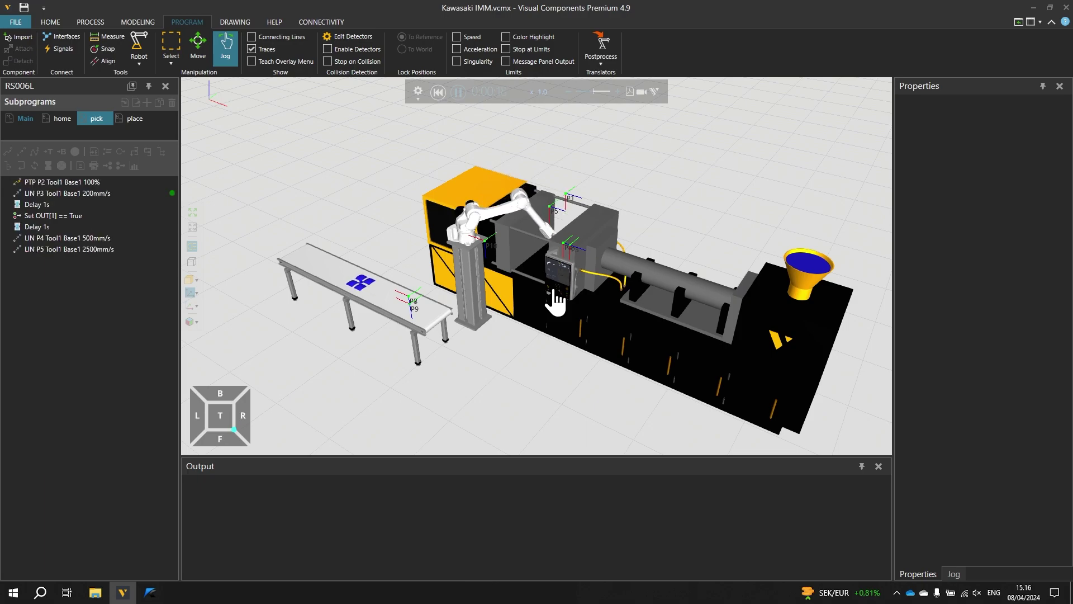
{"action": "left_click", "coordinate": [438, 93]}
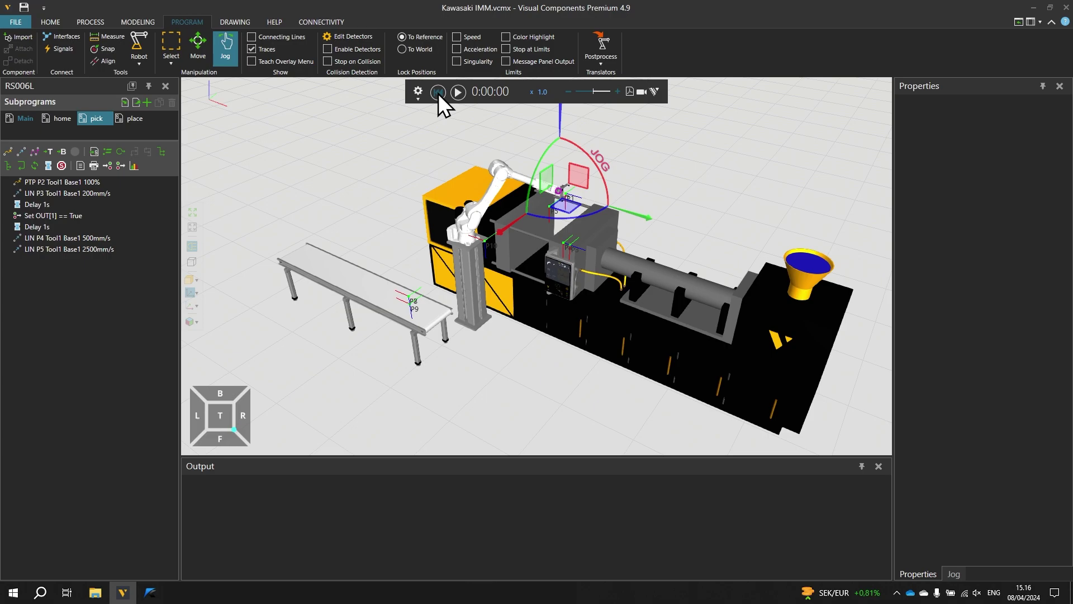
{"action": "left_click", "coordinate": [22, 116]}
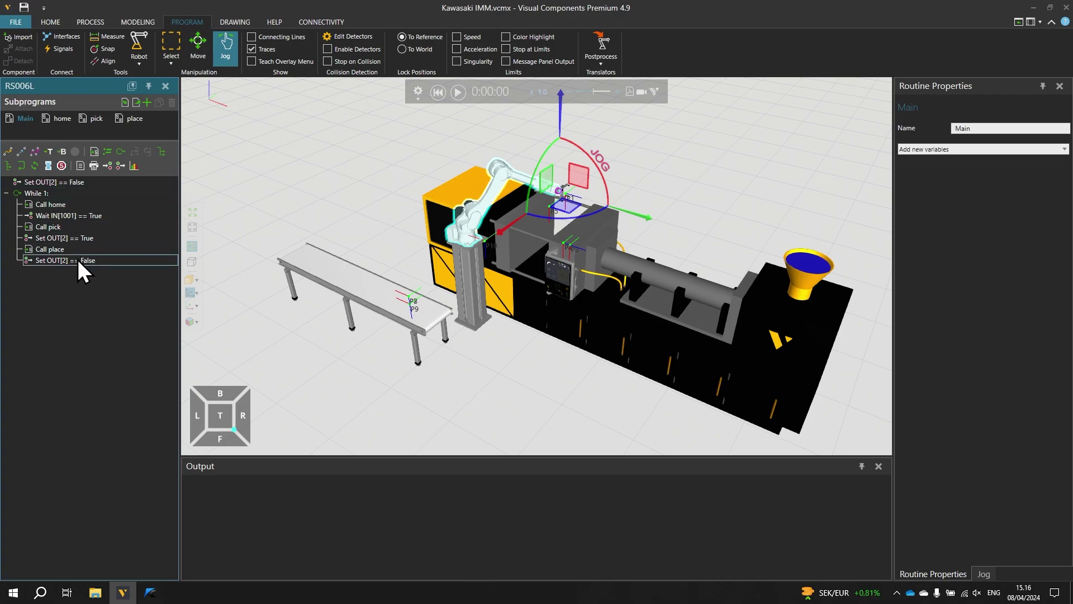
{"action": "left_click", "coordinate": [62, 49]}
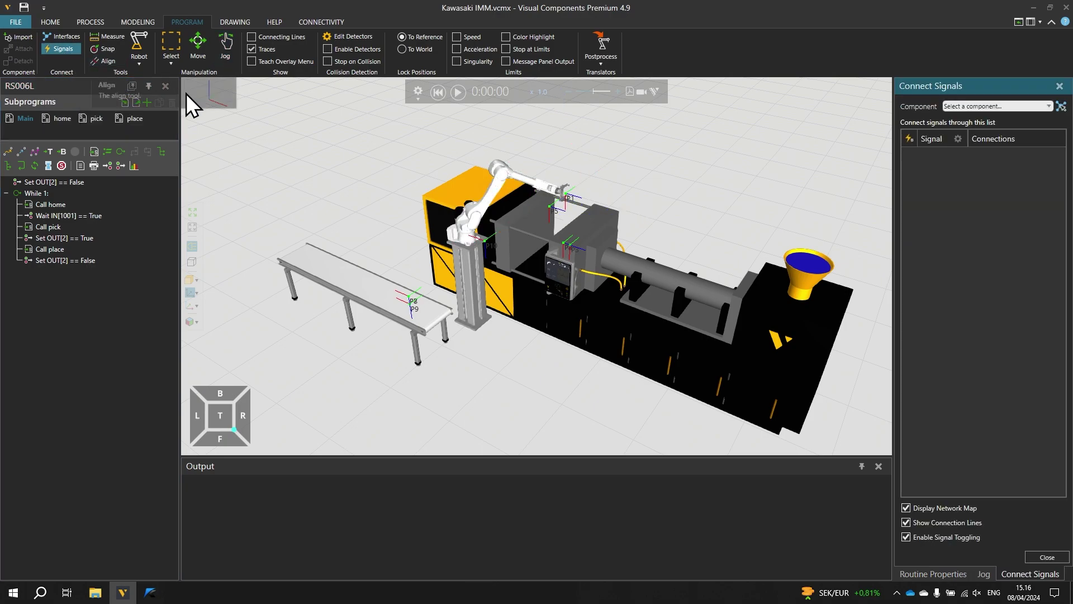
{"action": "left_click", "coordinate": [480, 220]}
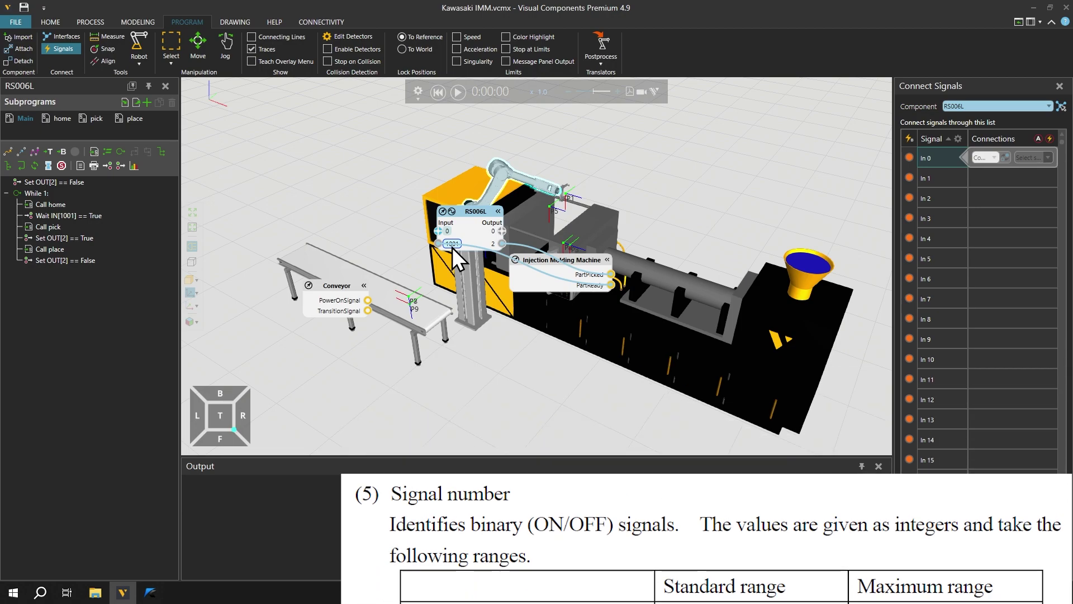
{"action": "left_click", "coordinate": [66, 48]}
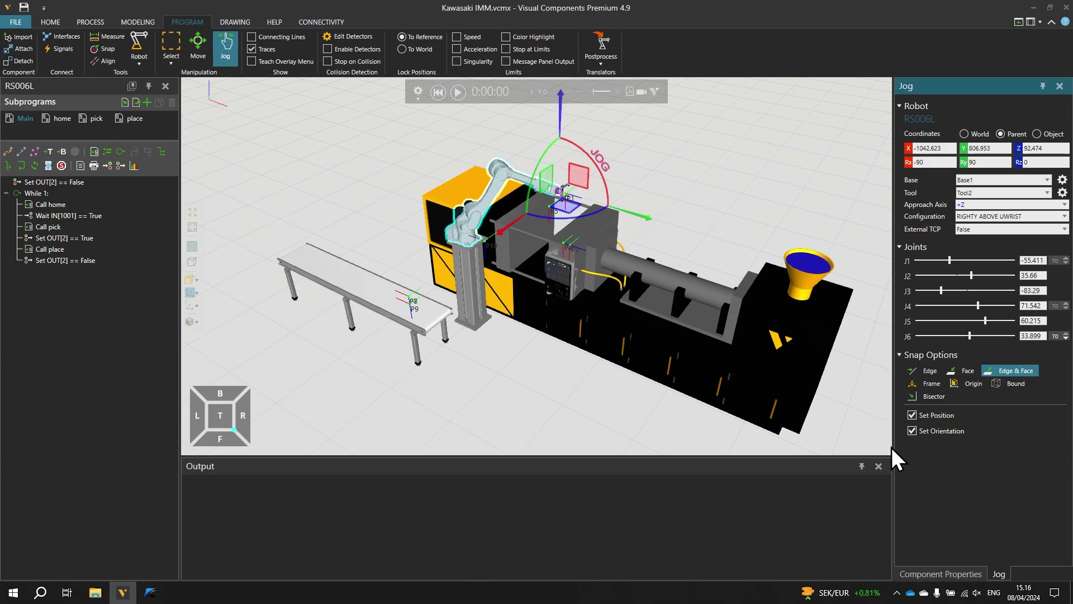
Set the RS006L robot's SignalActions Output to 2 in Component Properties
{"action": "left_click", "coordinate": [953, 574]}
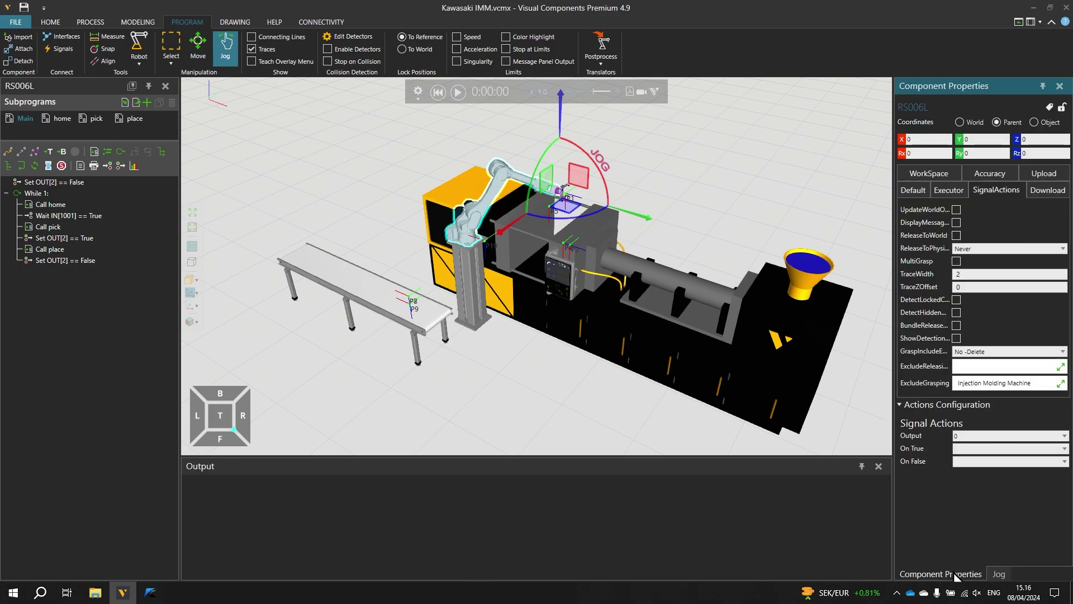
{"action": "left_click", "coordinate": [971, 436]}
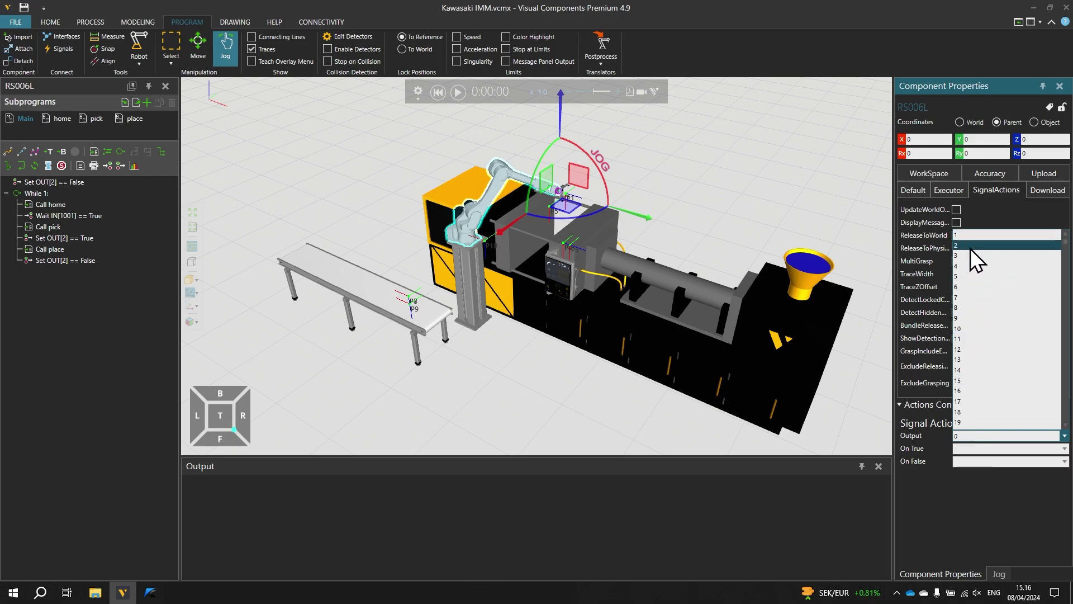
{"action": "left_click", "coordinate": [971, 248]}
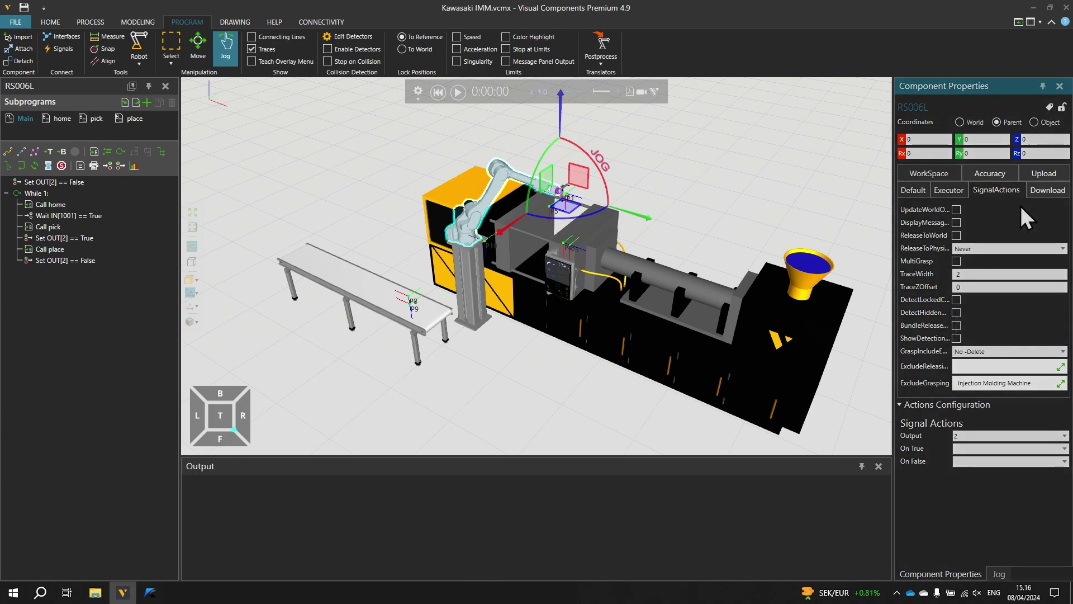
Review the robot's Download and Default property tabs
{"action": "left_click", "coordinate": [1039, 191]}
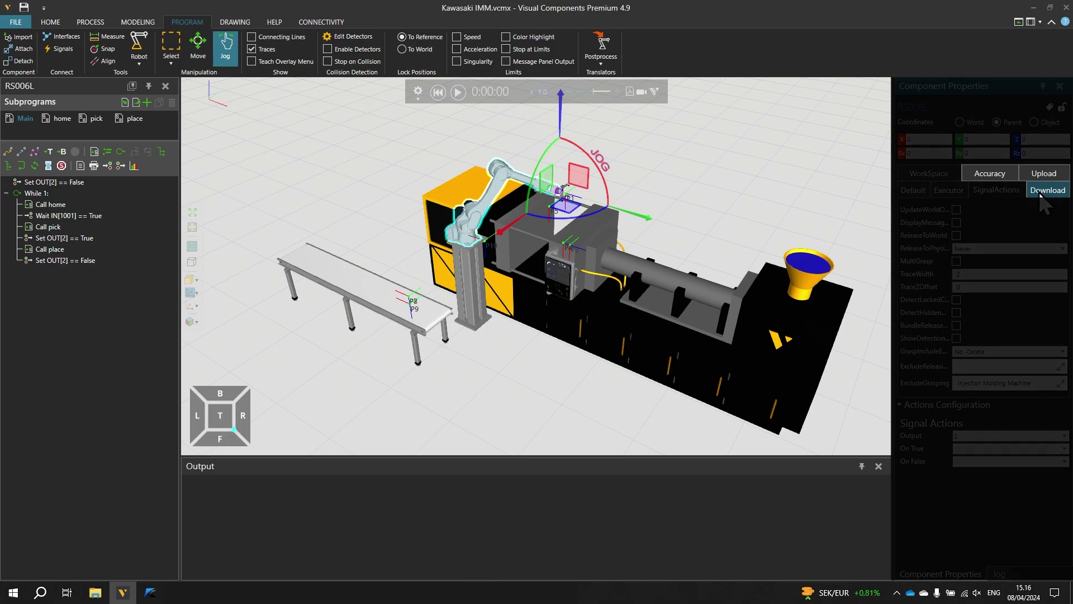
{"action": "left_click", "coordinate": [1038, 190]}
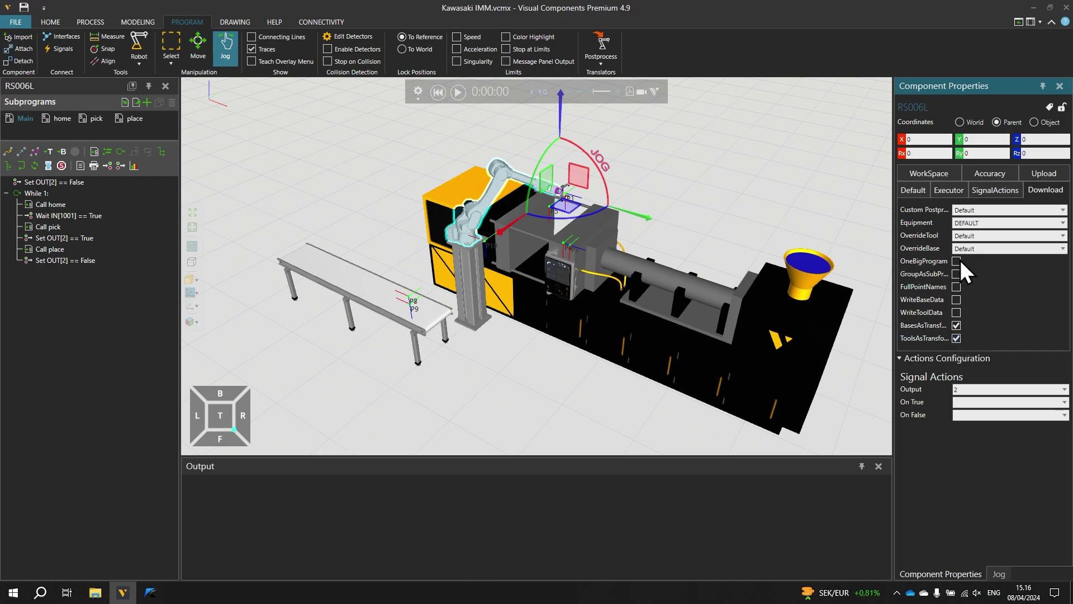
{"action": "left_click", "coordinate": [912, 189]}
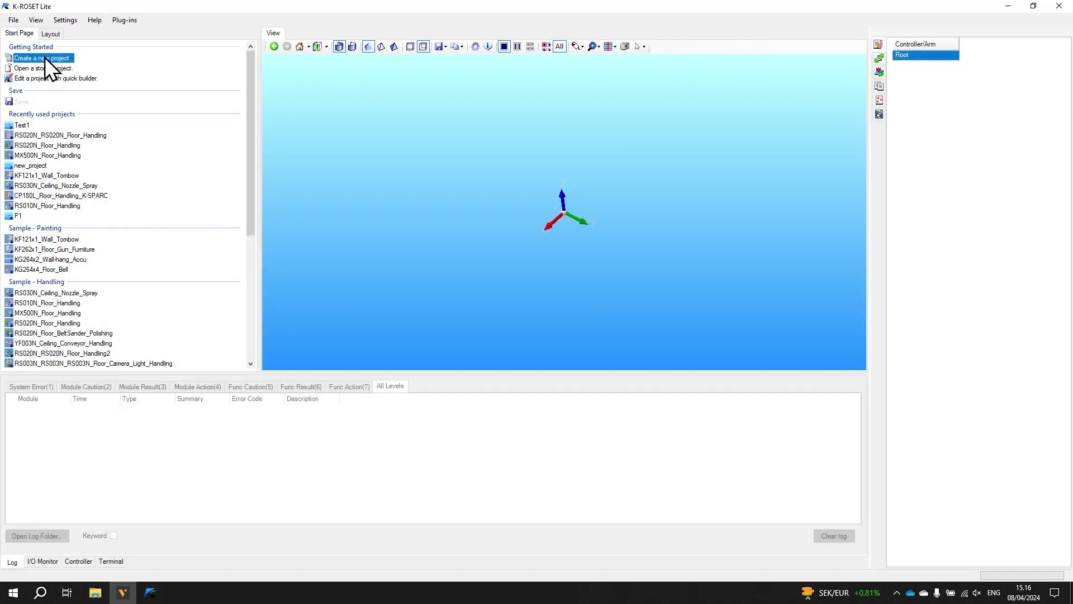
Create a new K-ROSET Lite project named IMM
{"action": "left_click", "coordinate": [44, 58]}
{"action": "type", "text": "IMM"}
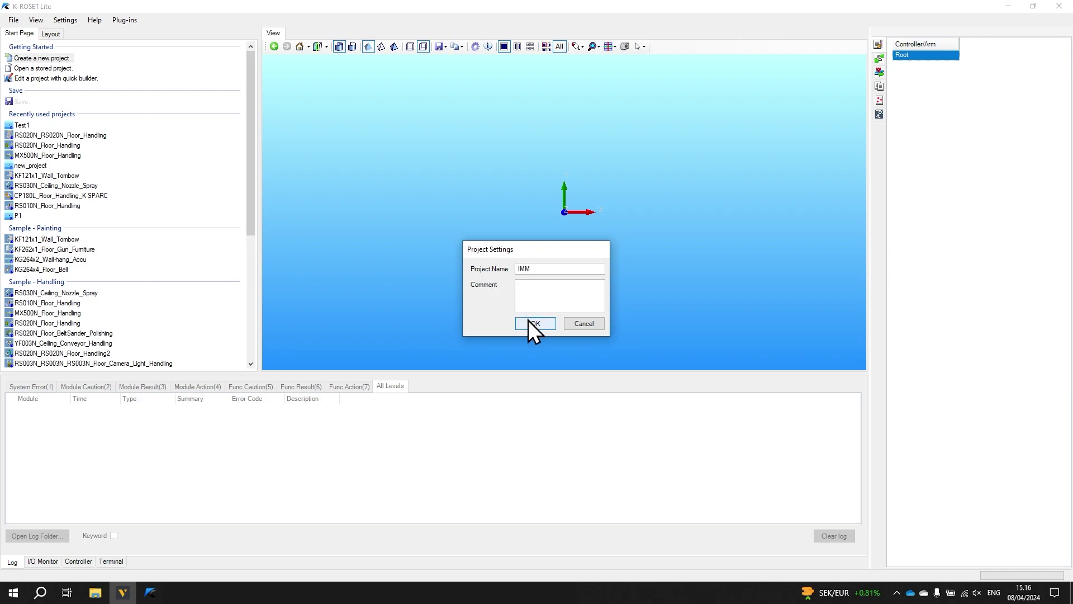
{"action": "left_click", "coordinate": [534, 323]}
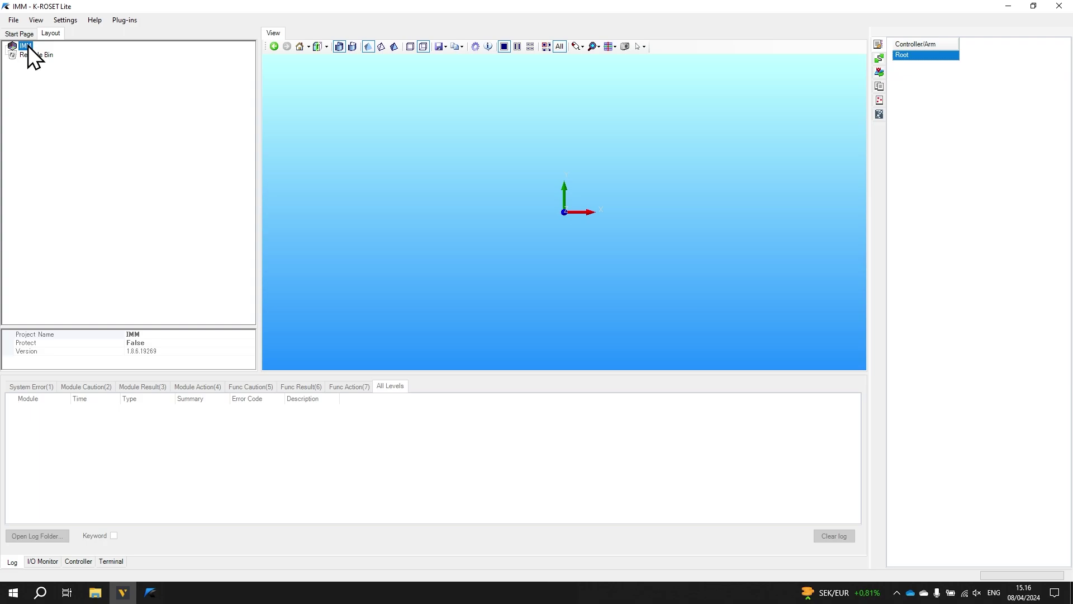
Add an RS006L-A001 robot to the IMM project and orbit until it stands upright
{"action": "right_click", "coordinate": [28, 45]}
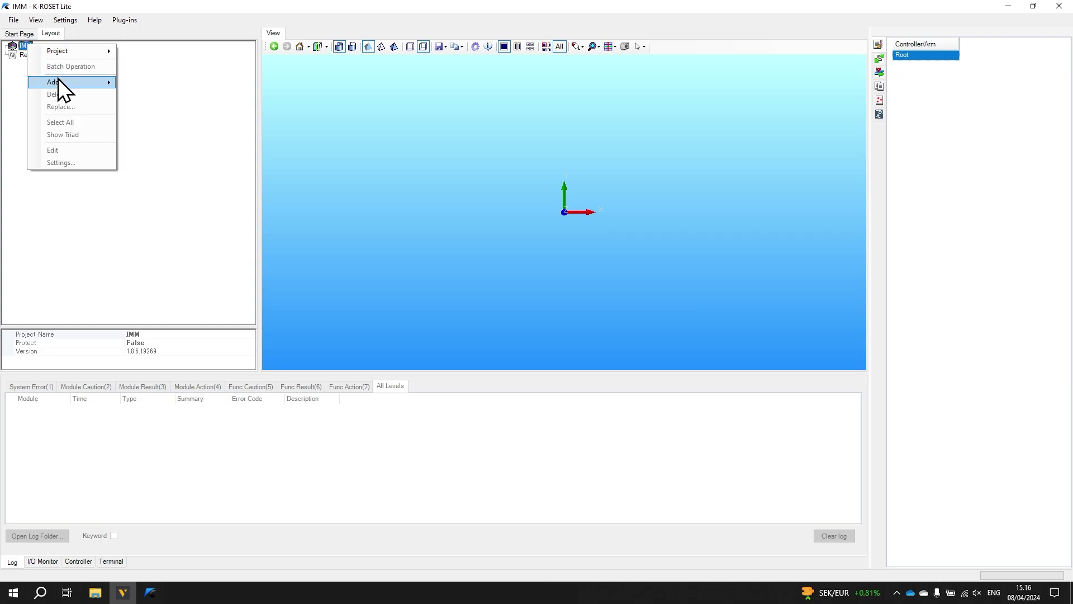
{"action": "mouse_move", "coordinate": [59, 82]}
{"action": "left_click", "coordinate": [159, 83]}
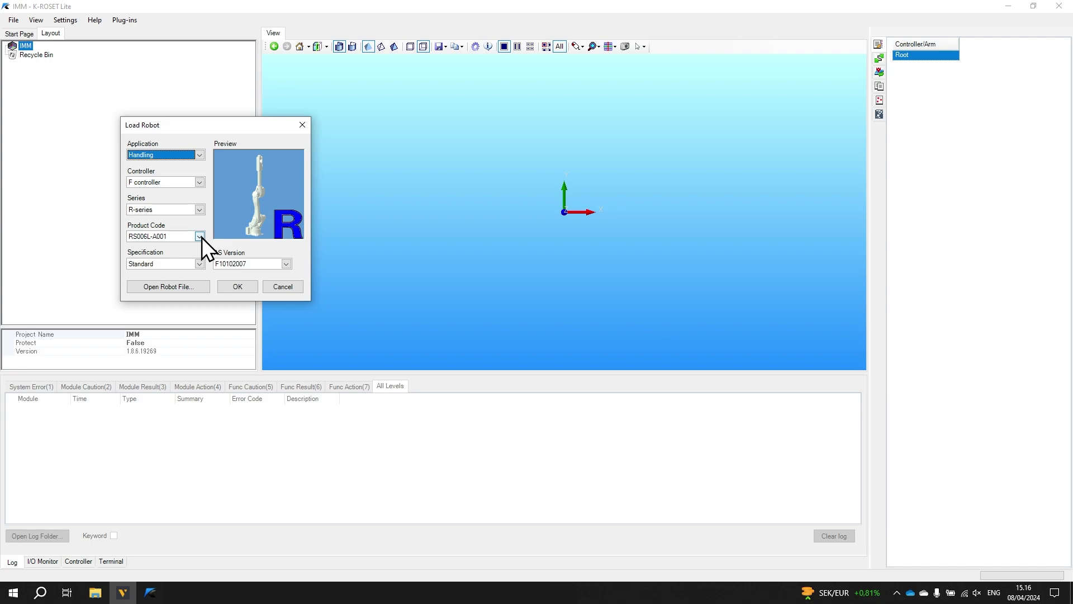
{"action": "left_click", "coordinate": [230, 284]}
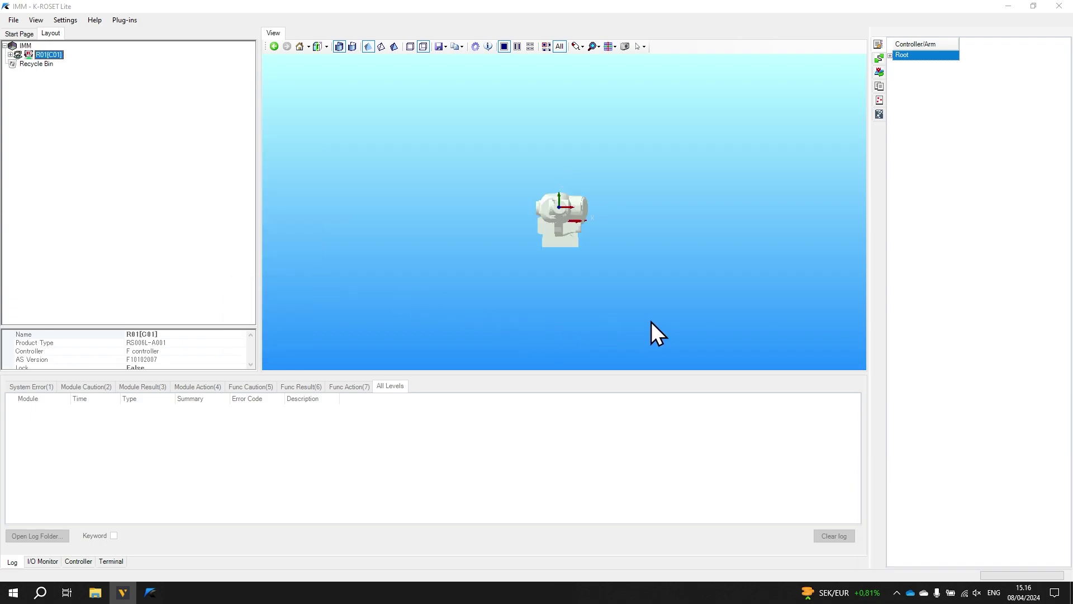
{"action": "middle_click_drag", "start_coordinate": [652, 321], "coordinate": [535, 235]}
{"action": "middle_click_drag", "start_coordinate": [743, 361], "coordinate": [689, 361]}
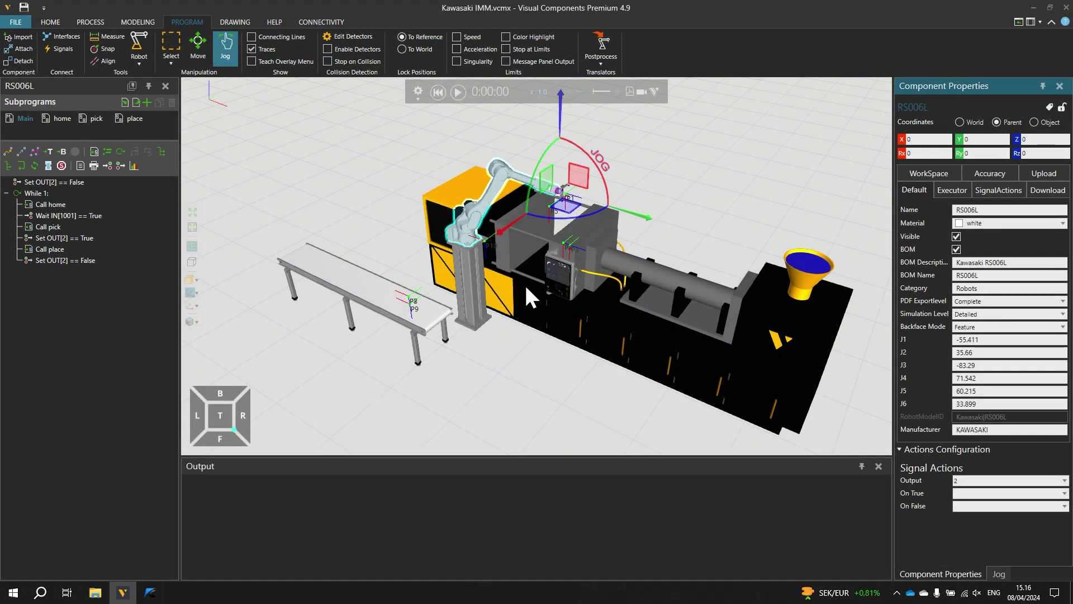
Uncheck IsEnabled on the RS006L robot's Executor tab
{"action": "left_click", "coordinate": [950, 189]}
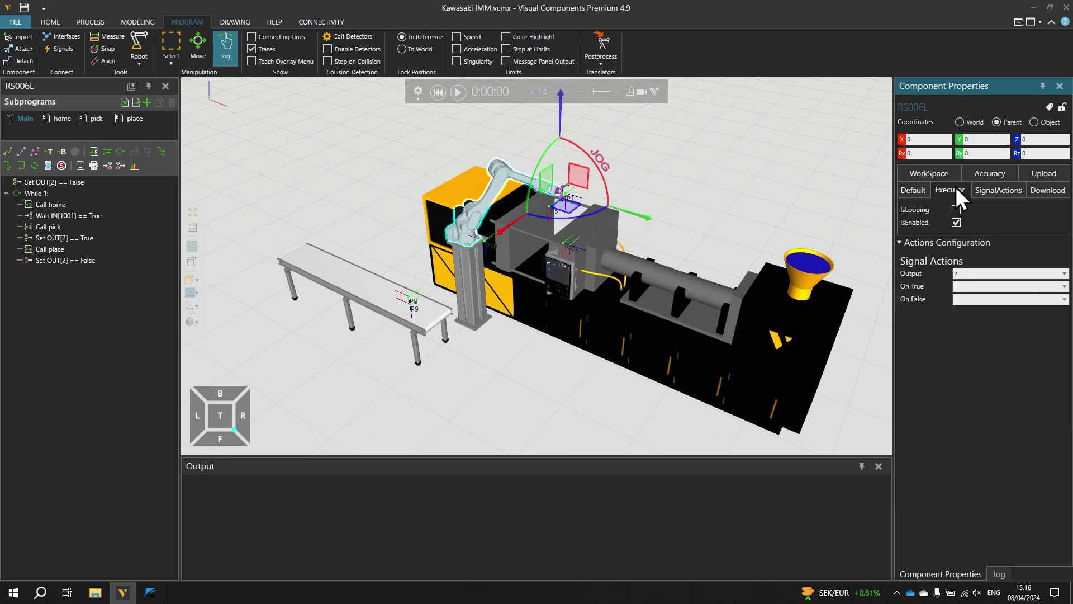
{"action": "left_click", "coordinate": [957, 223]}
Change the Wait statement's InputPort from 1001 to 3
{"action": "left_click", "coordinate": [57, 216]}
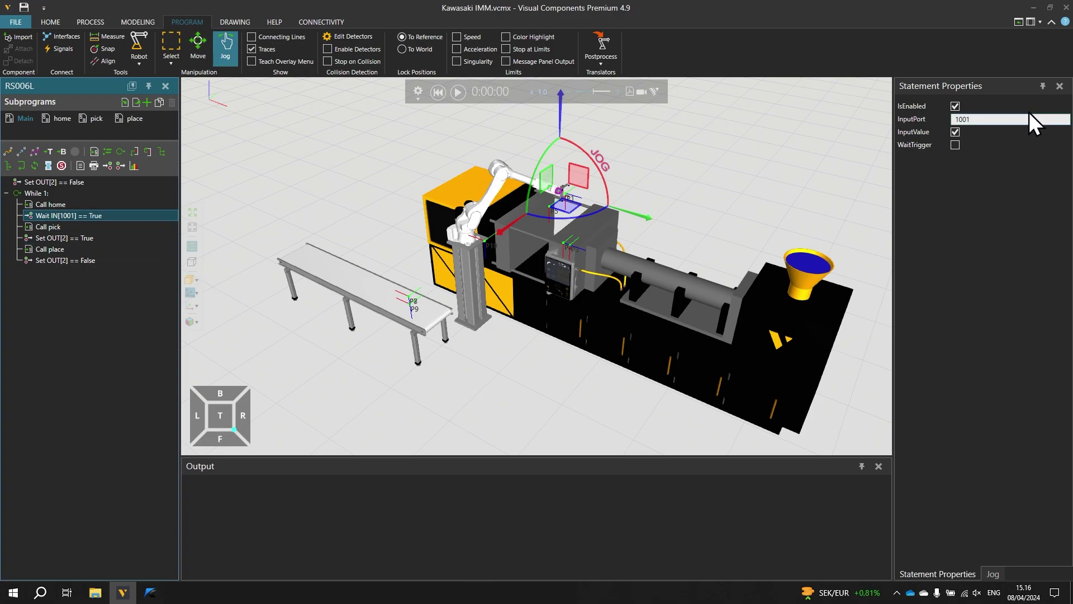
{"action": "double_click", "coordinate": [1001, 117]}
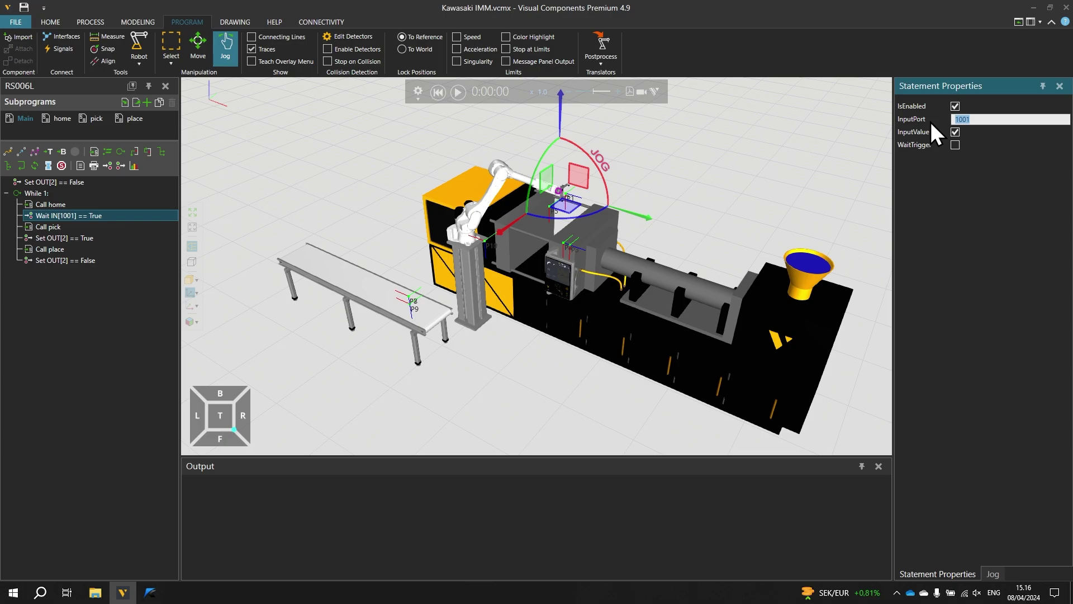
{"action": "type", "text": "3"}
{"action": "key", "text": "Return"}
Export the robot program via Postprocess > Kawasaki Download as IMM.pg in Downloads
{"action": "left_click", "coordinate": [603, 55]}
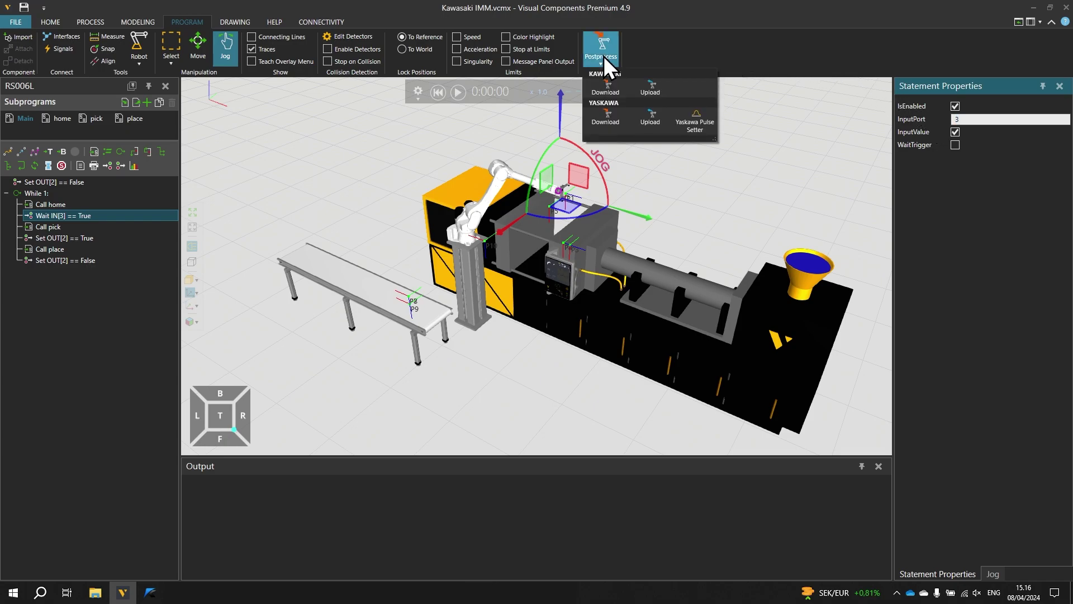
{"action": "left_click", "coordinate": [602, 92]}
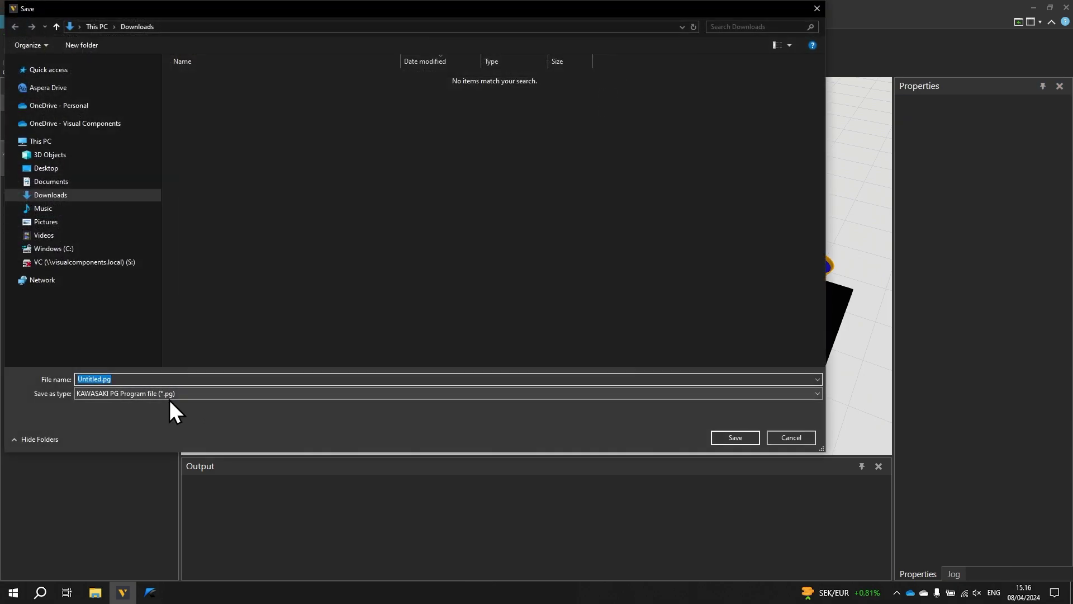
{"action": "double_click", "coordinate": [99, 379]}
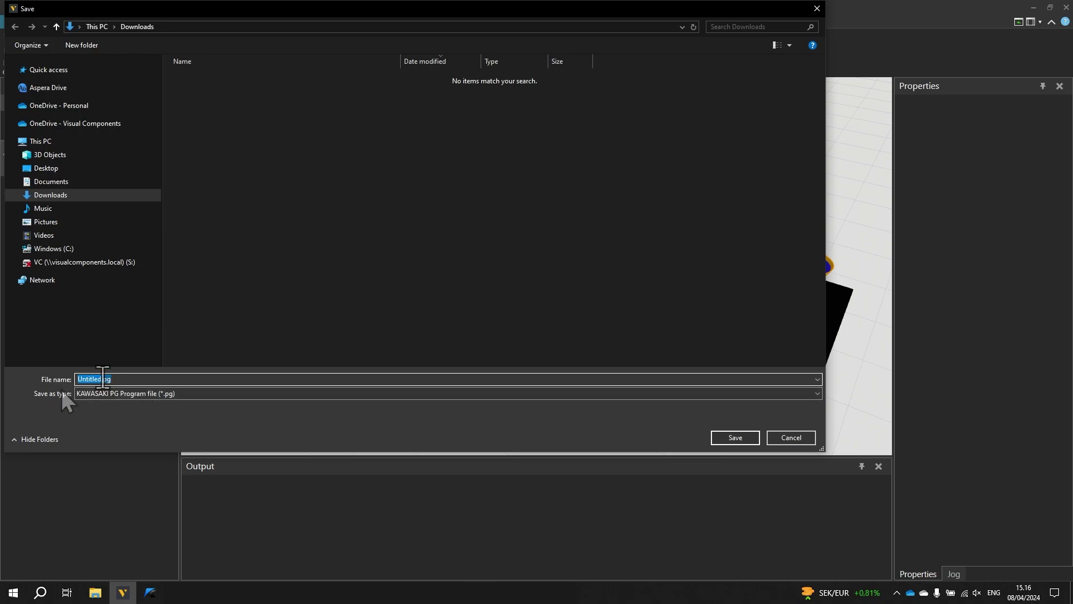
{"action": "type", "text": "IMM"}
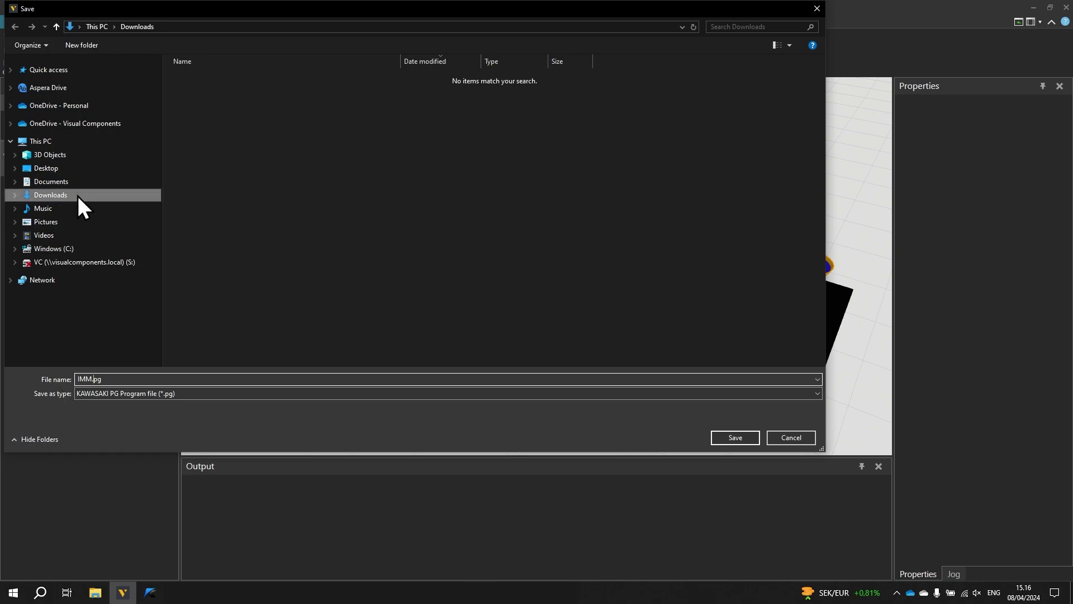
{"action": "left_click", "coordinate": [735, 435]}
{"action": "left_click", "coordinate": [639, 320]}
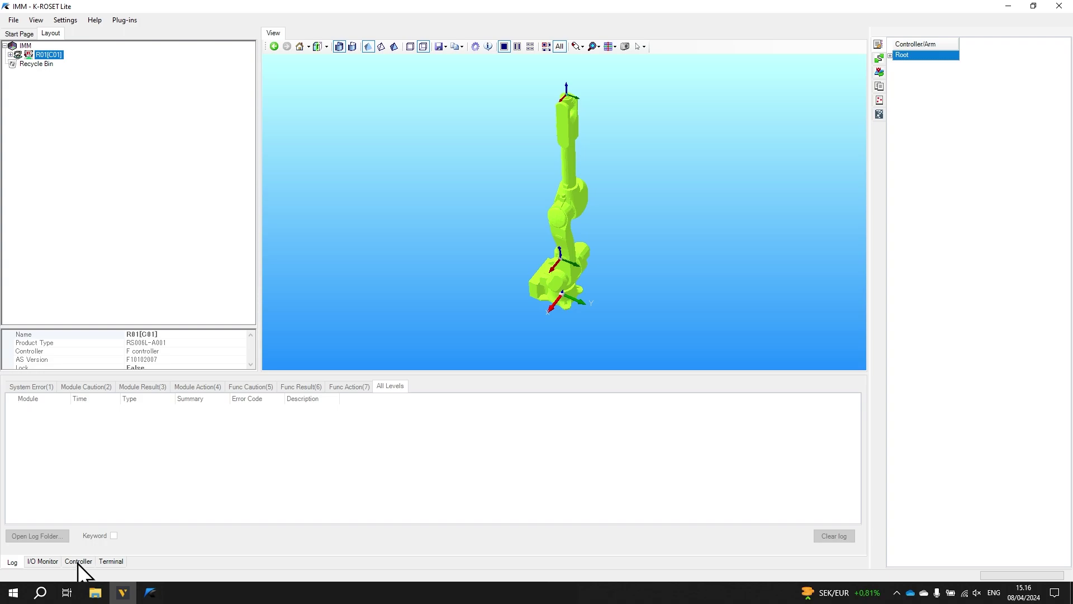
Load IMM.pg from the Downloads folder into the R01 controller
{"action": "left_click", "coordinate": [79, 561]}
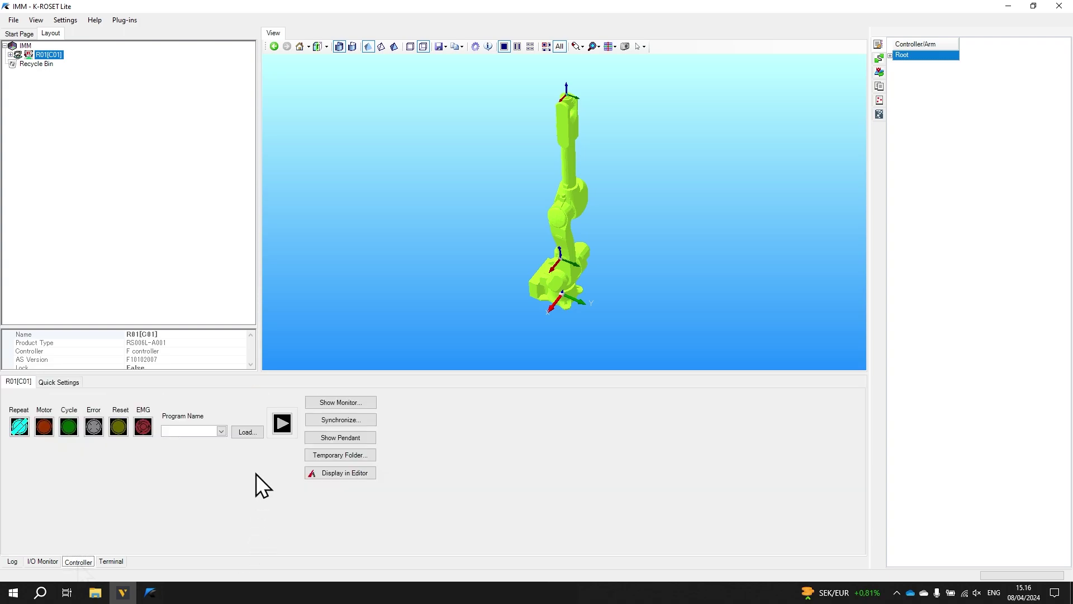
{"action": "left_click", "coordinate": [251, 434]}
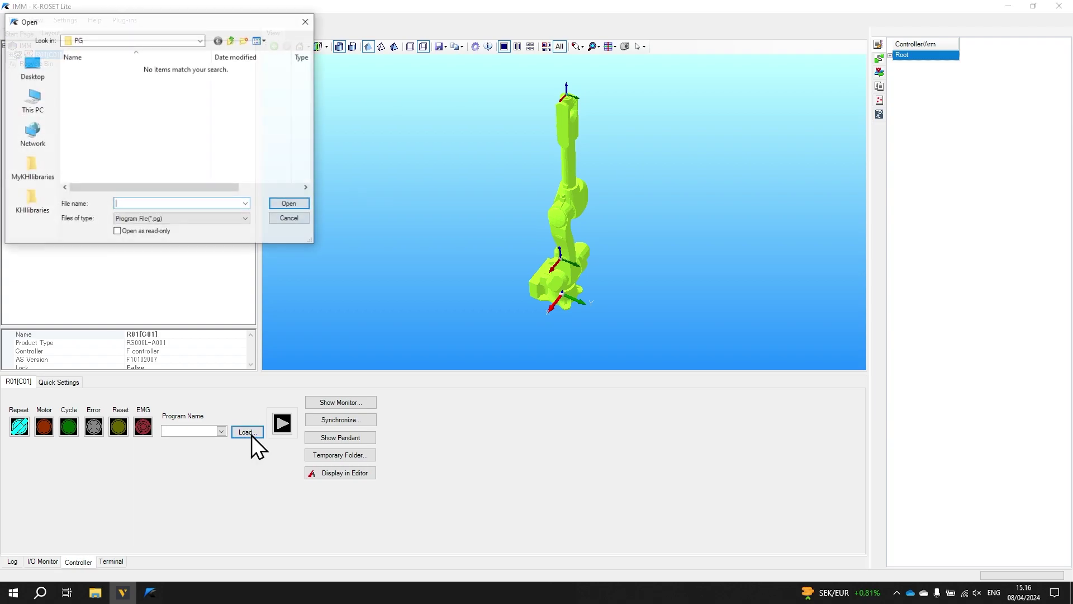
{"action": "left_click", "coordinate": [35, 109]}
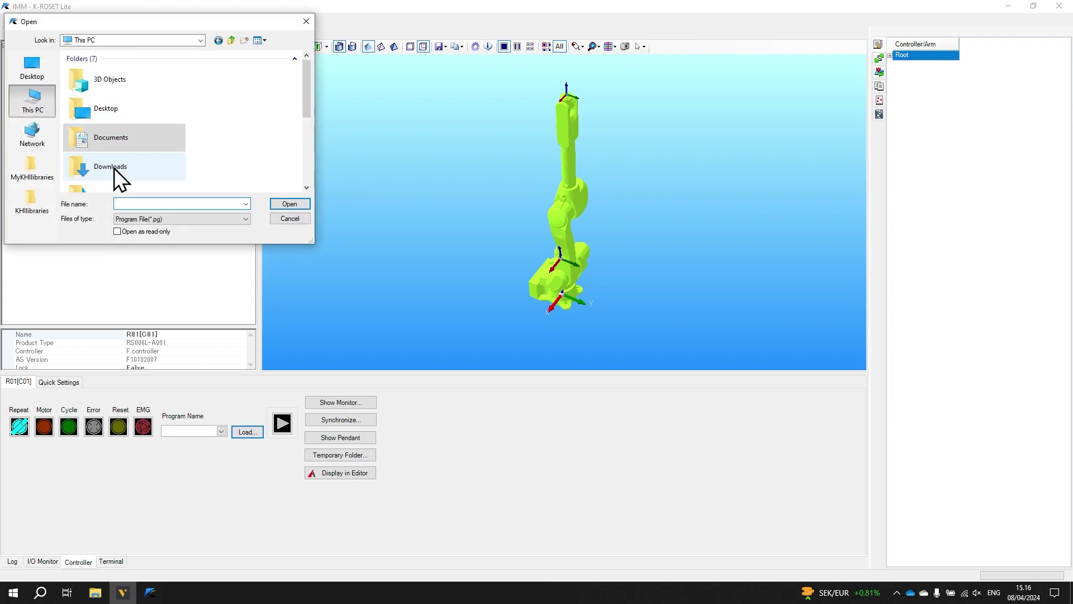
{"action": "double_click", "coordinate": [112, 167]}
{"action": "left_click", "coordinate": [93, 83]}
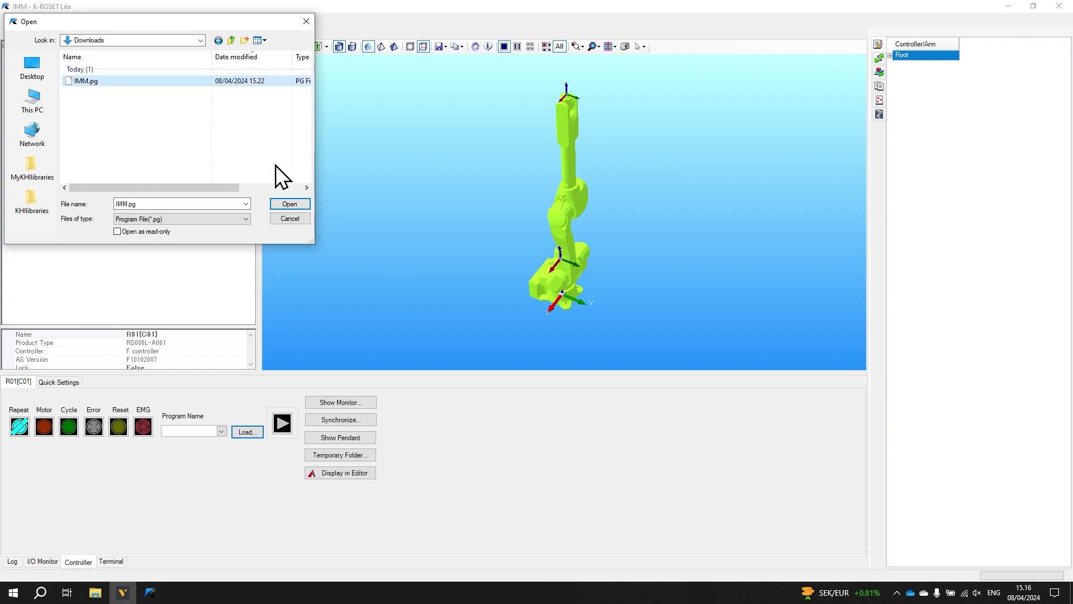
{"action": "left_click", "coordinate": [290, 202]}
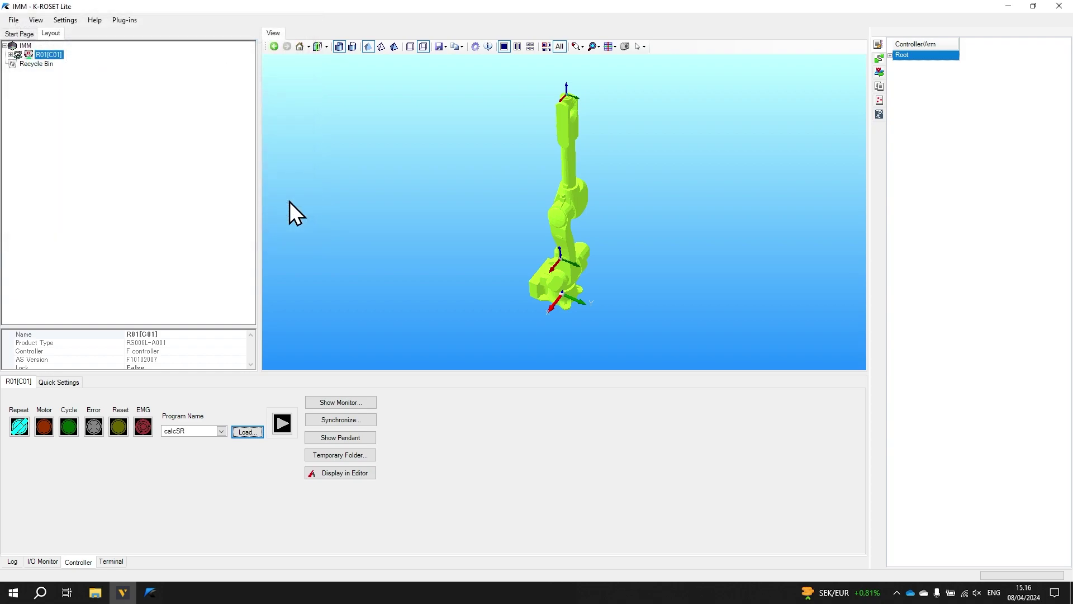
Select IMM as the K-ROSET Lite program, switch the motors on and start it running
{"action": "left_click", "coordinate": [221, 434]}
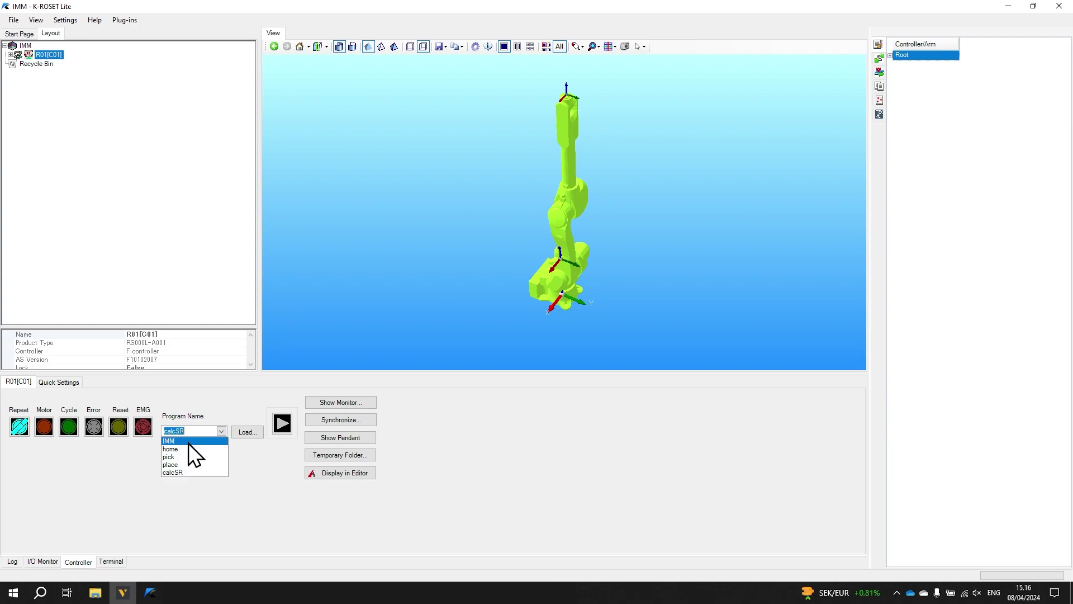
{"action": "left_click", "coordinate": [199, 471]}
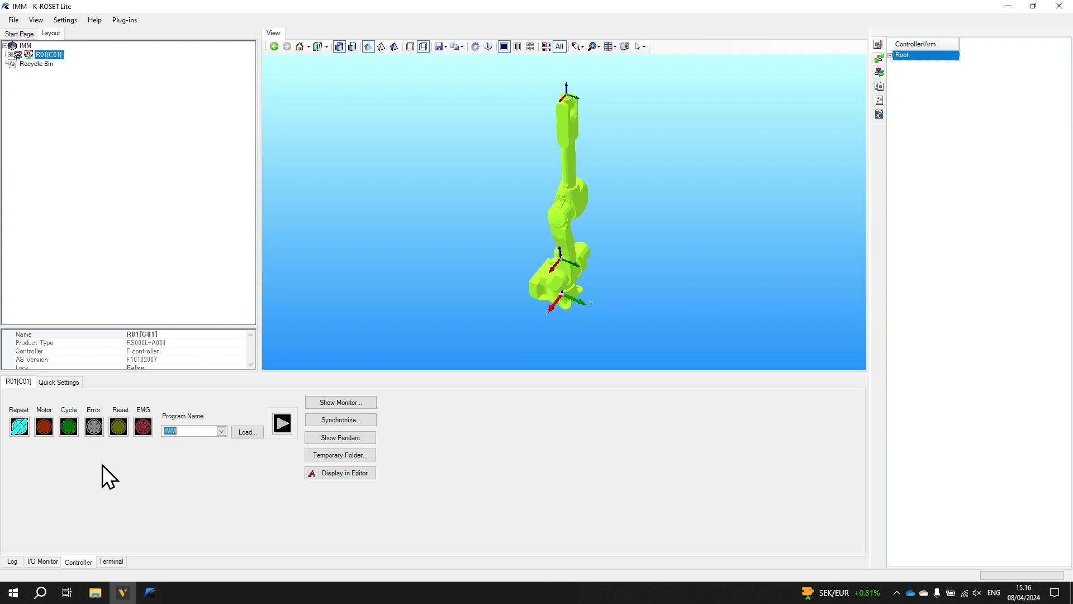
{"action": "left_click", "coordinate": [44, 427]}
{"action": "left_click", "coordinate": [282, 424]}
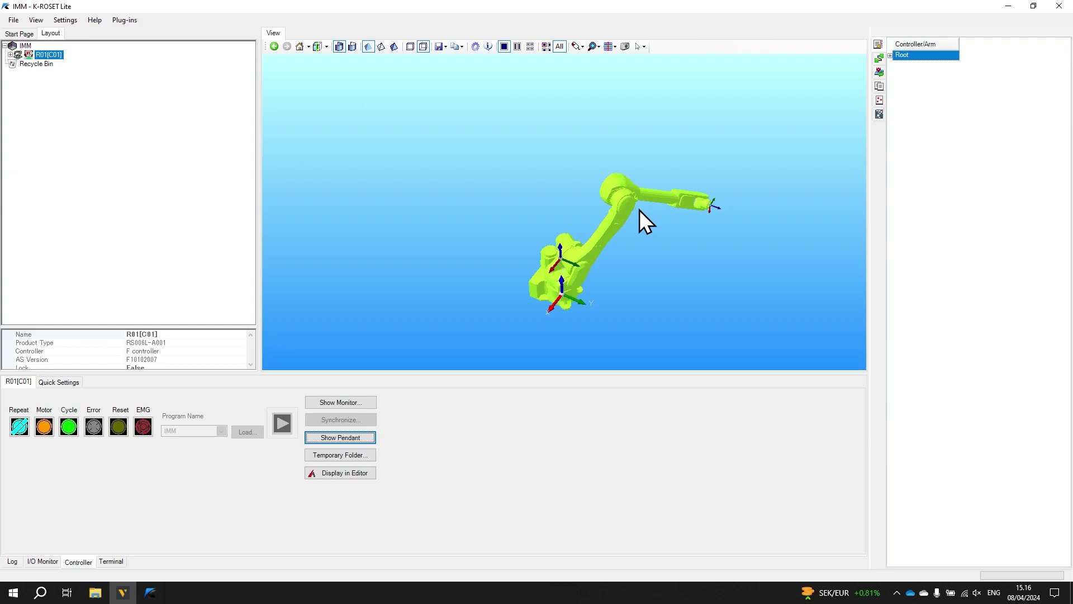
{"action": "left_click", "coordinate": [133, 19]}
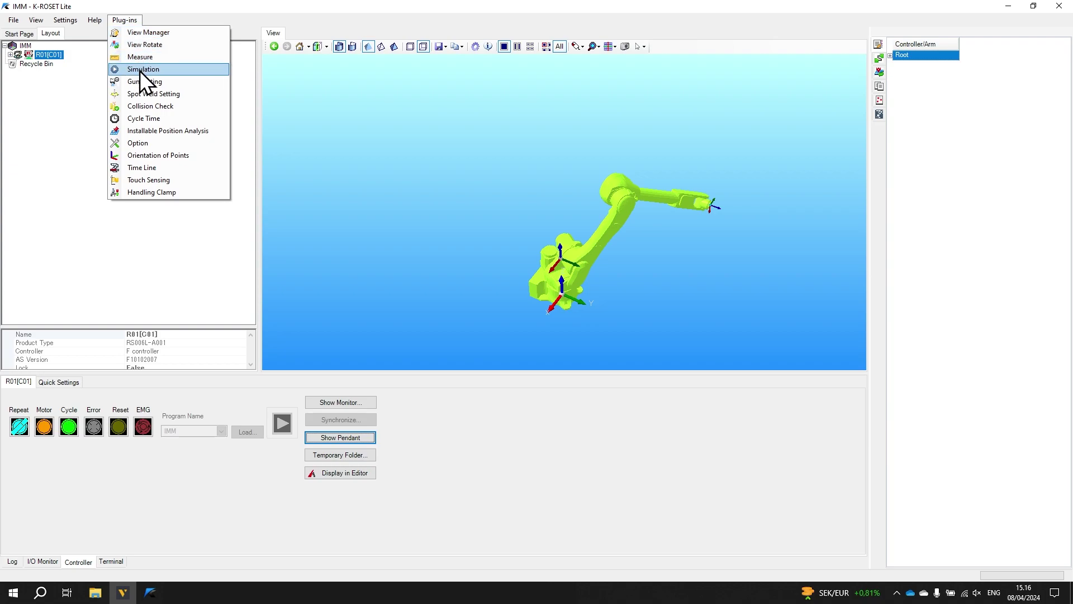
{"action": "left_click", "coordinate": [380, 178]}
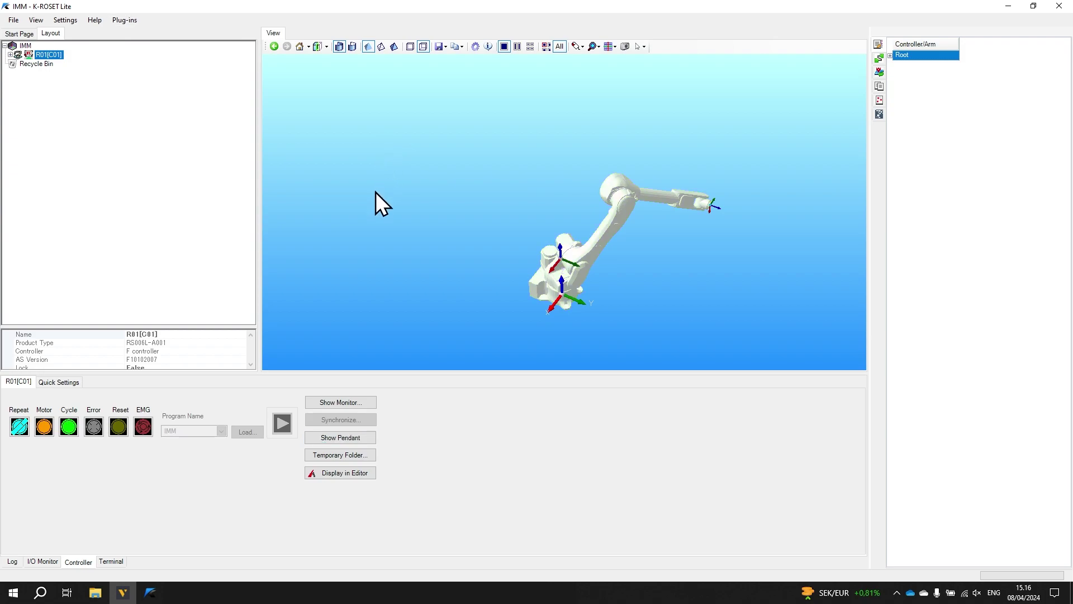
On the virtual teach pendant, lower REP. SPD in 10% steps from 100% to 20%
{"action": "left_click", "coordinate": [357, 439]}
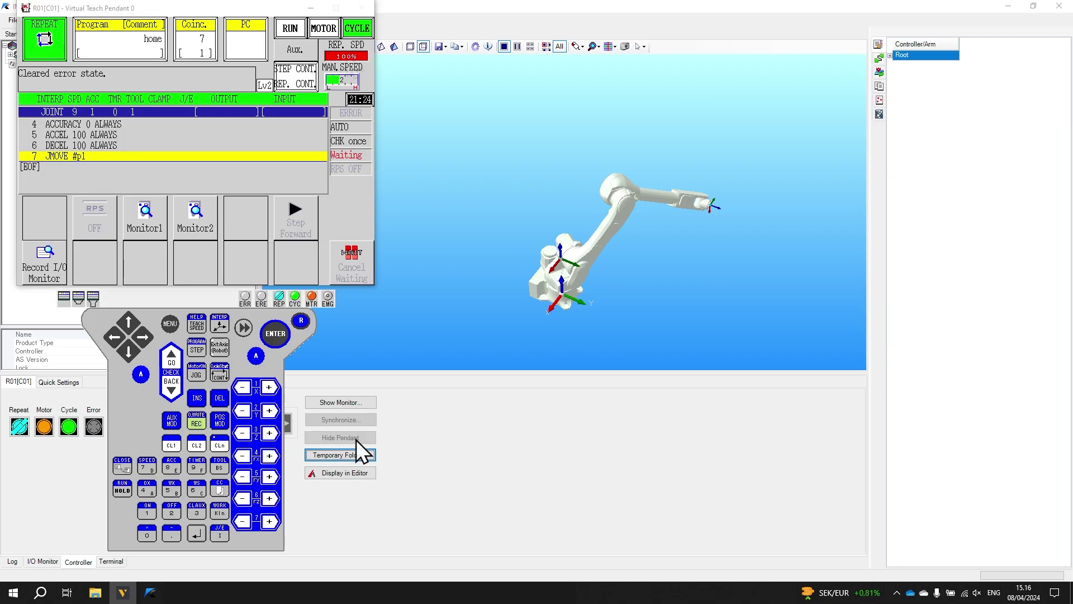
{"action": "left_click", "coordinate": [346, 58]}
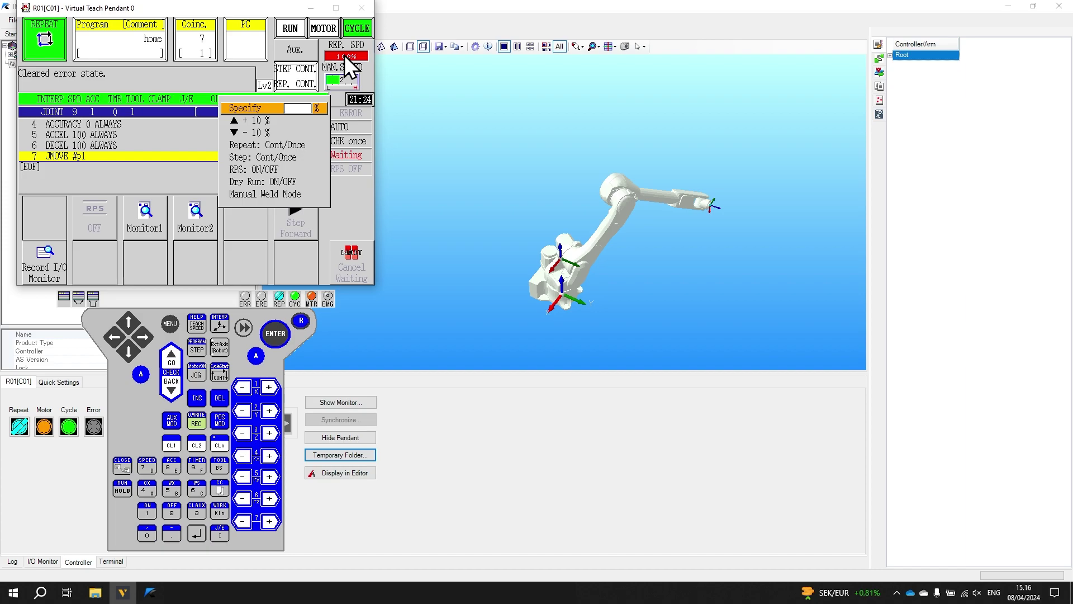
{"action": "left_click", "coordinate": [235, 133]}
{"action": "left_click", "coordinate": [235, 132]}
{"action": "left_click", "coordinate": [235, 132]}
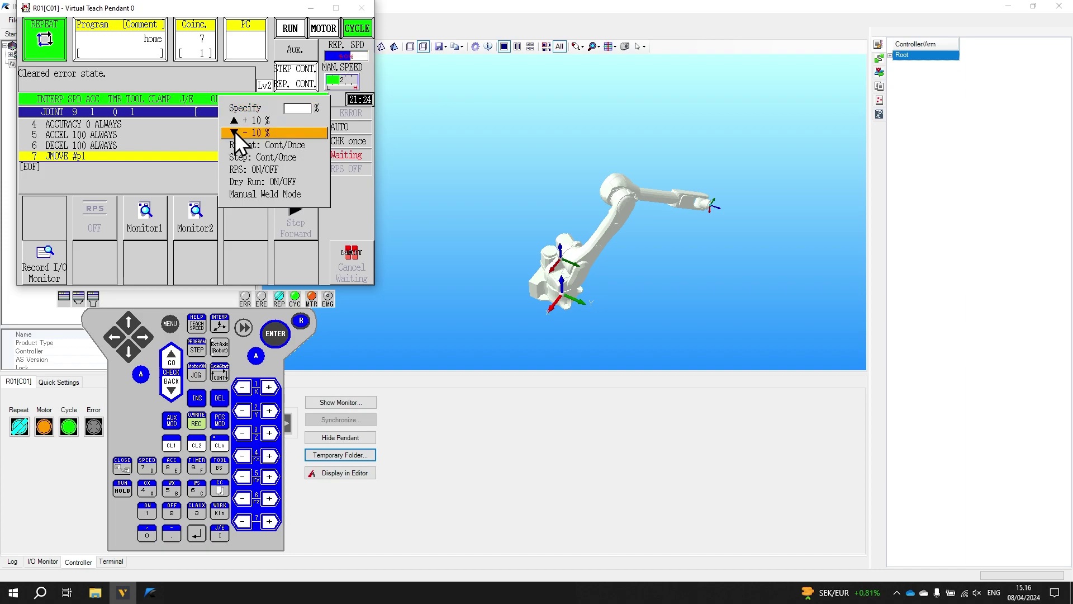
{"action": "left_click", "coordinate": [235, 132]}
{"action": "left_click", "coordinate": [234, 132]}
{"action": "left_click", "coordinate": [235, 132]}
{"action": "left_click", "coordinate": [234, 132]}
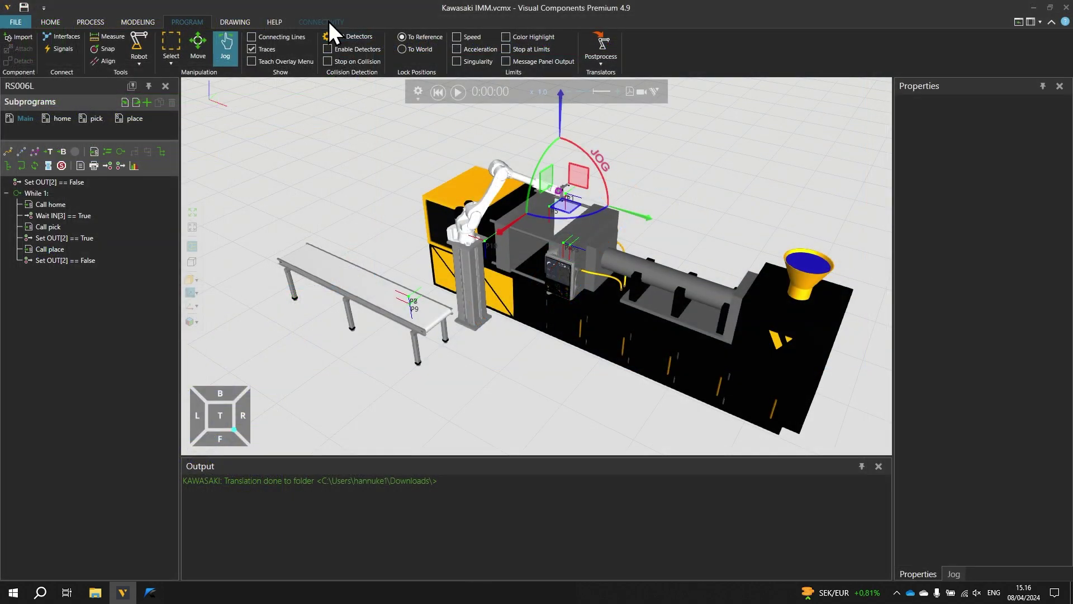
Add a server to the Kawasaki Robot KRCC connection in Connectivity Configuration
{"action": "left_click", "coordinate": [329, 21]}
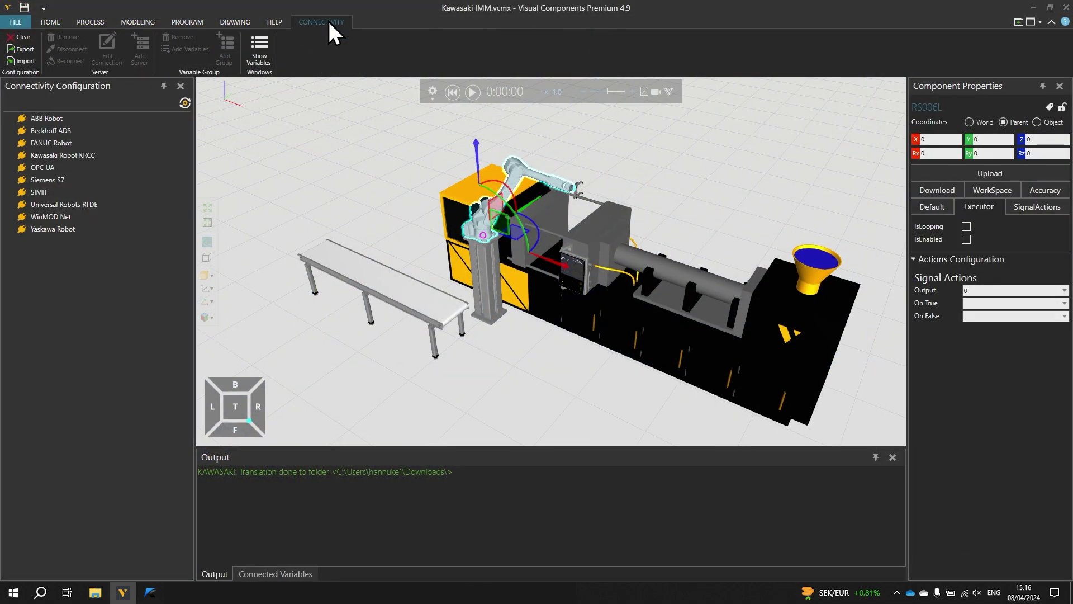
{"action": "left_click", "coordinate": [85, 155]}
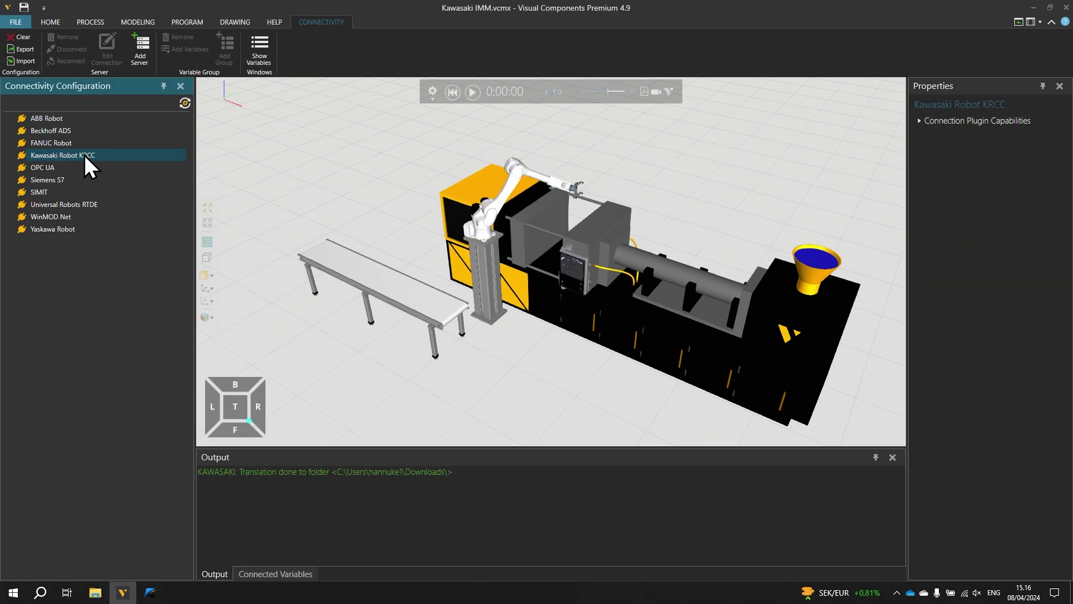
{"action": "right_click", "coordinate": [85, 155]}
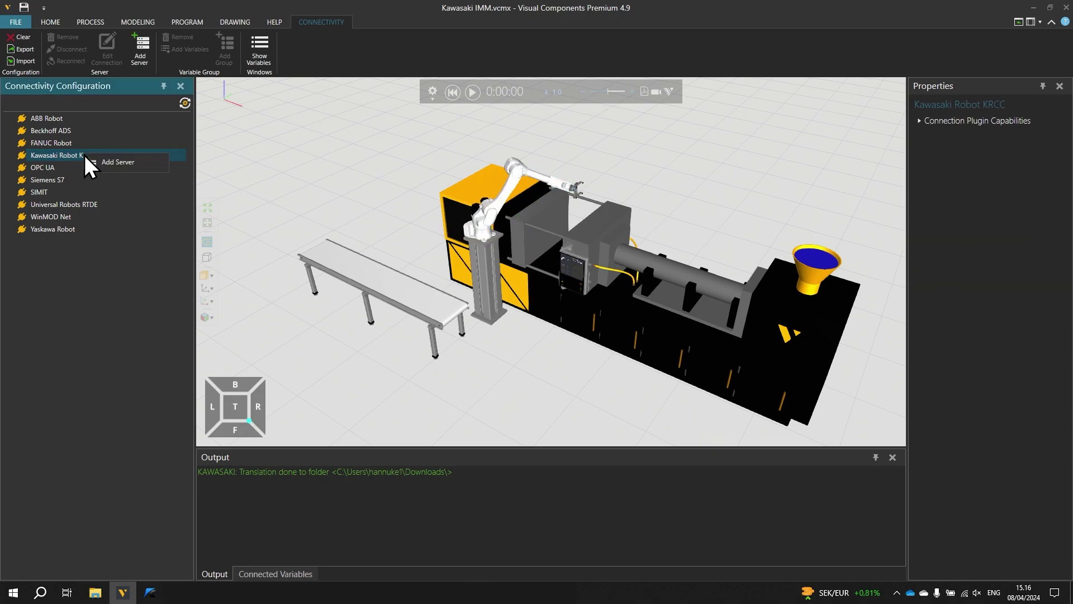
{"action": "left_click", "coordinate": [134, 162]}
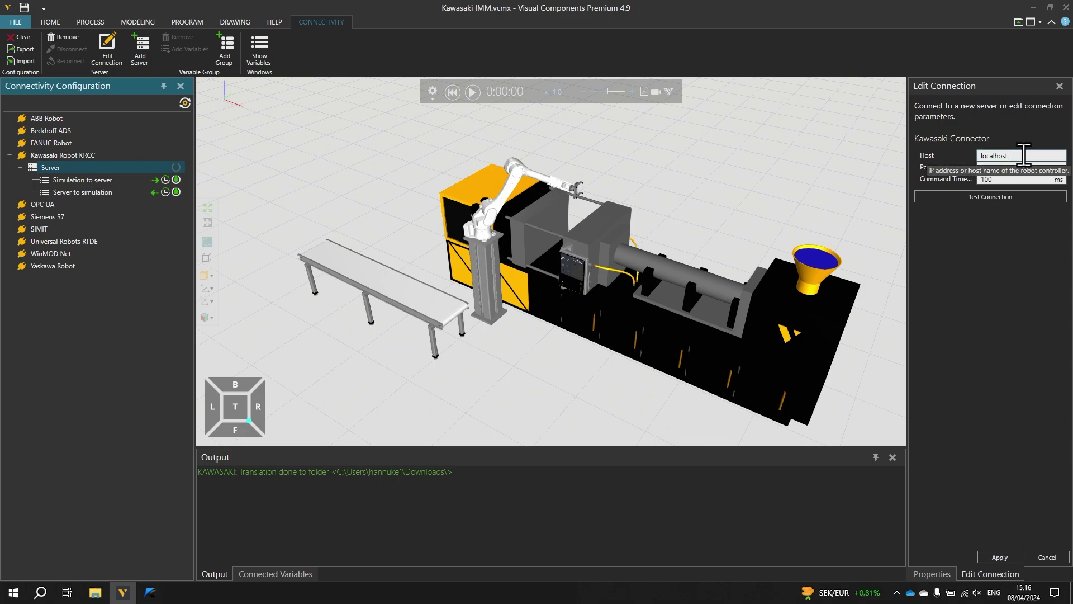
Test the localhost:9105 server connection, apply the settings and connect the simulation
{"action": "left_click", "coordinate": [1001, 199]}
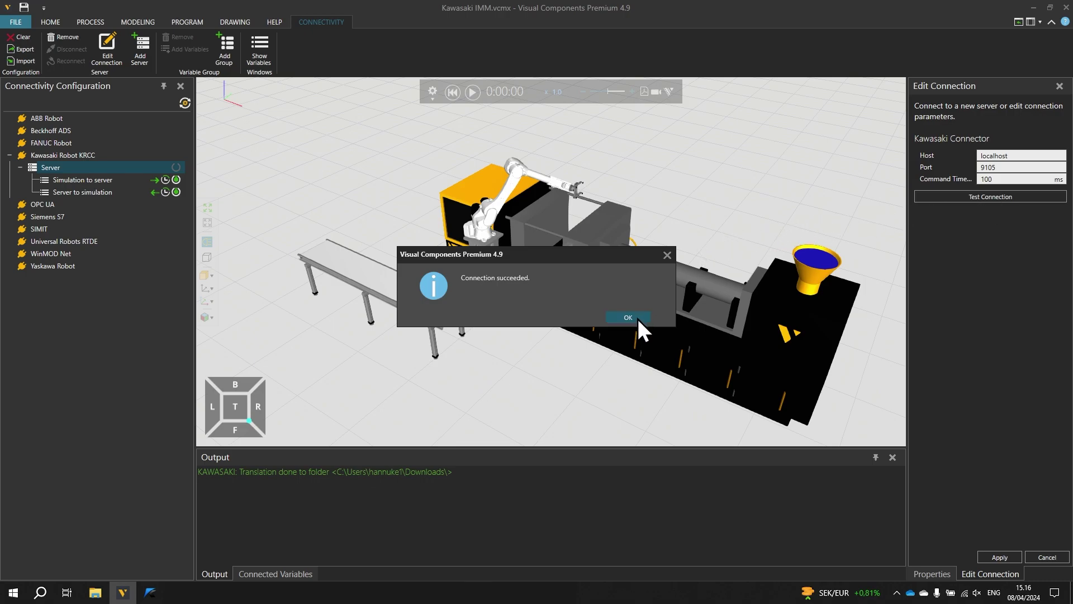
{"action": "left_click", "coordinate": [638, 318]}
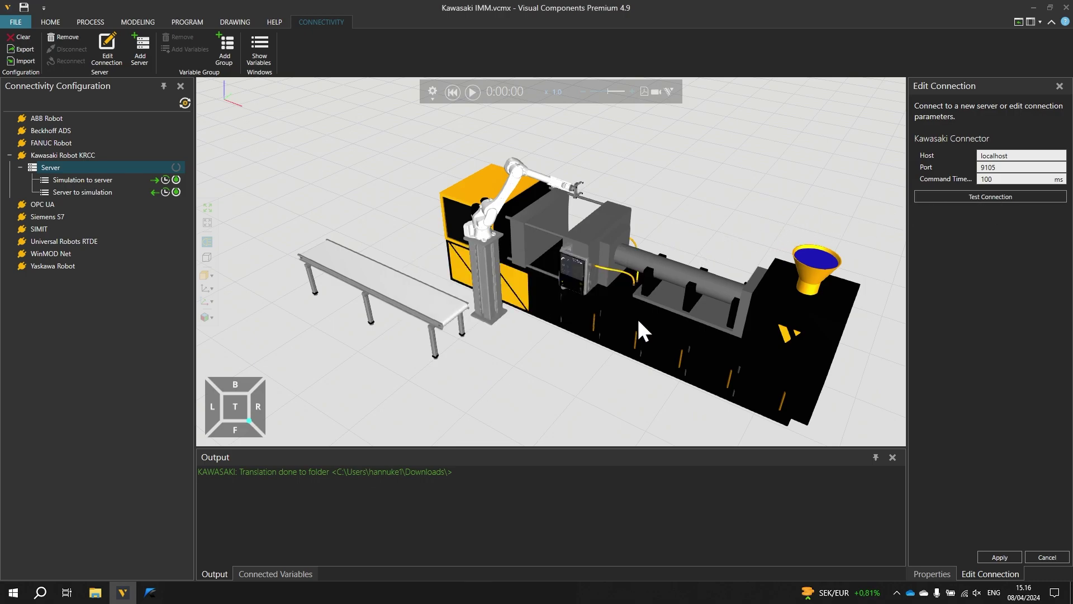
{"action": "left_click", "coordinate": [996, 555]}
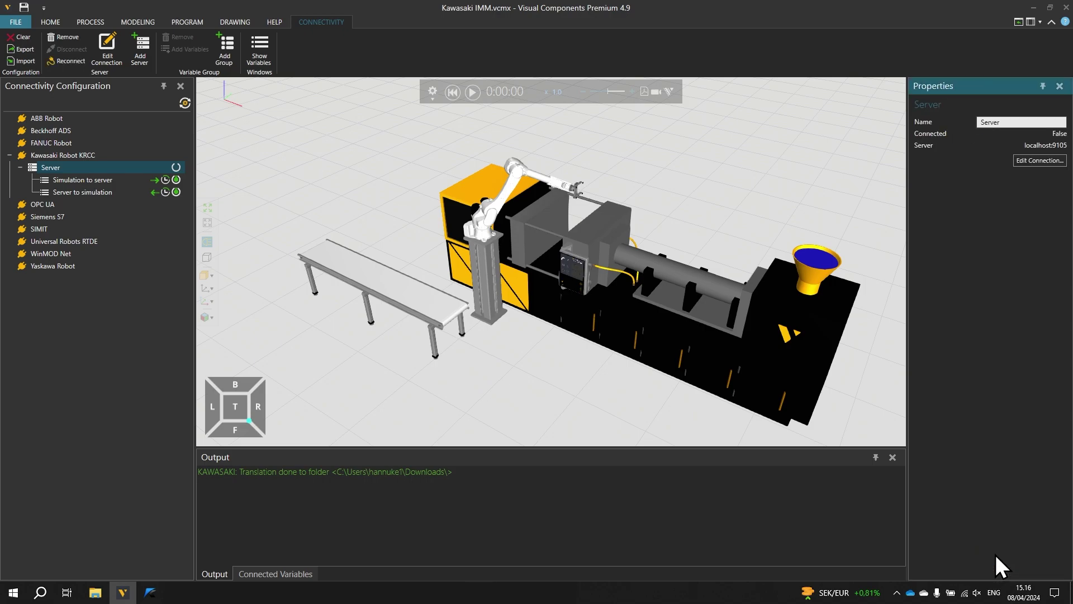
{"action": "left_click", "coordinate": [177, 167]}
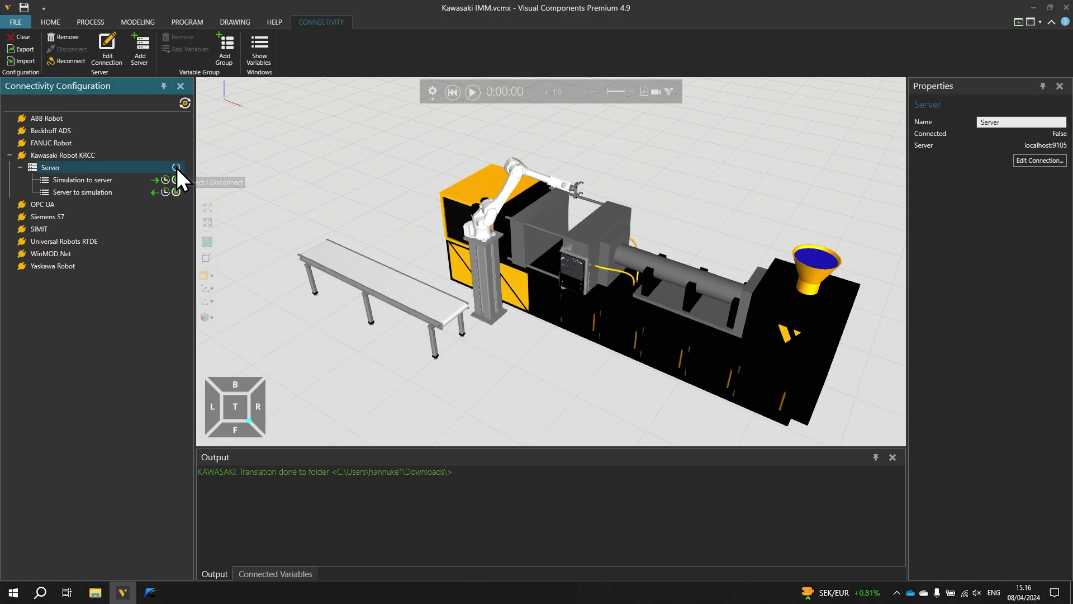
Open Add Variables for Server to simulation and clear the 1001 simulation structure filter
{"action": "left_click", "coordinate": [104, 193]}
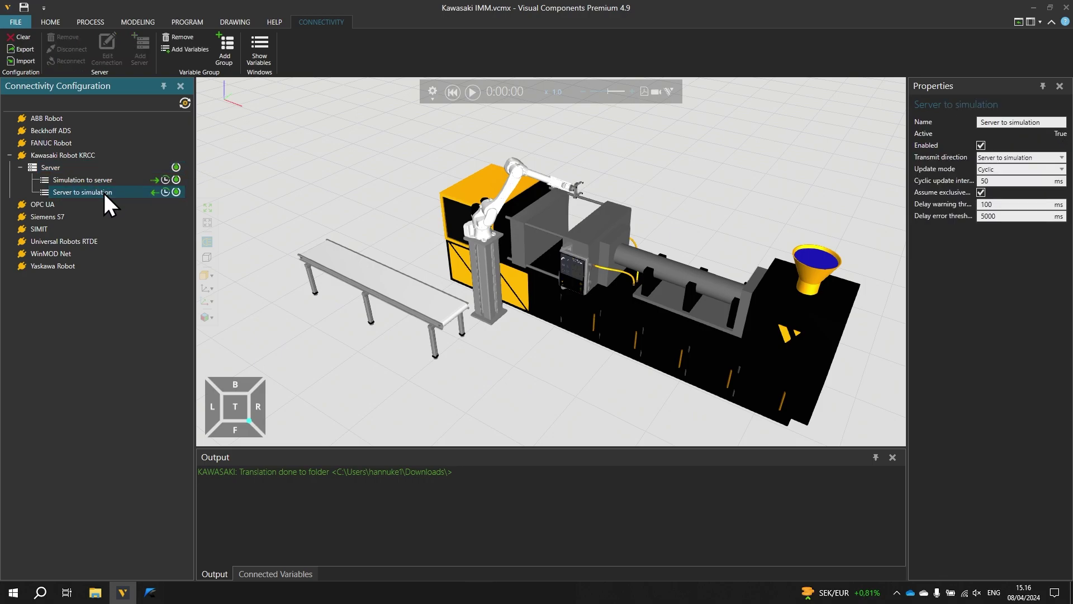
{"action": "right_click", "coordinate": [104, 193]}
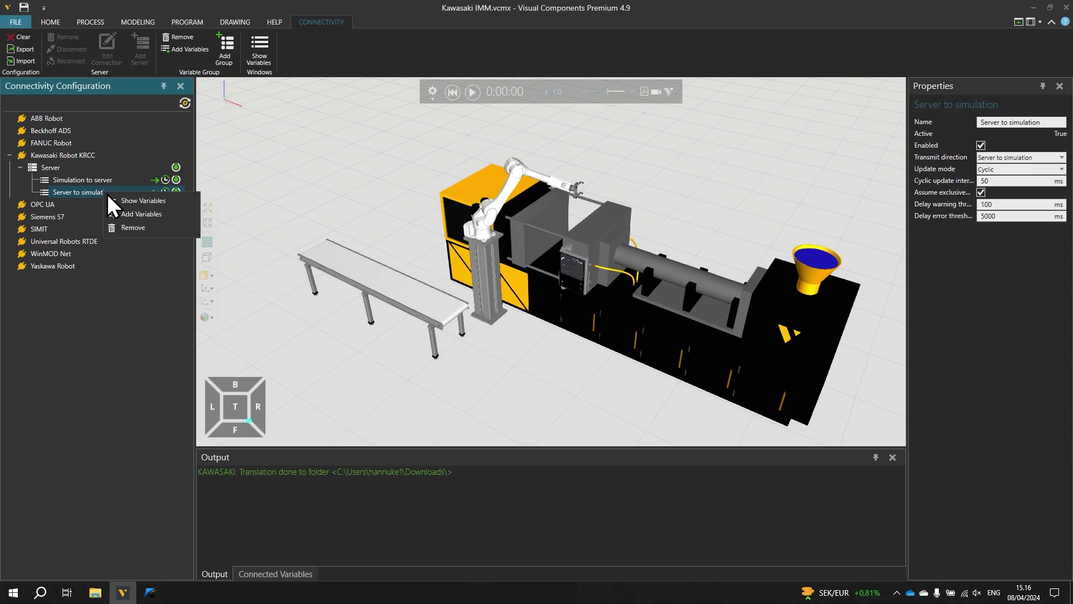
{"action": "left_click", "coordinate": [159, 213]}
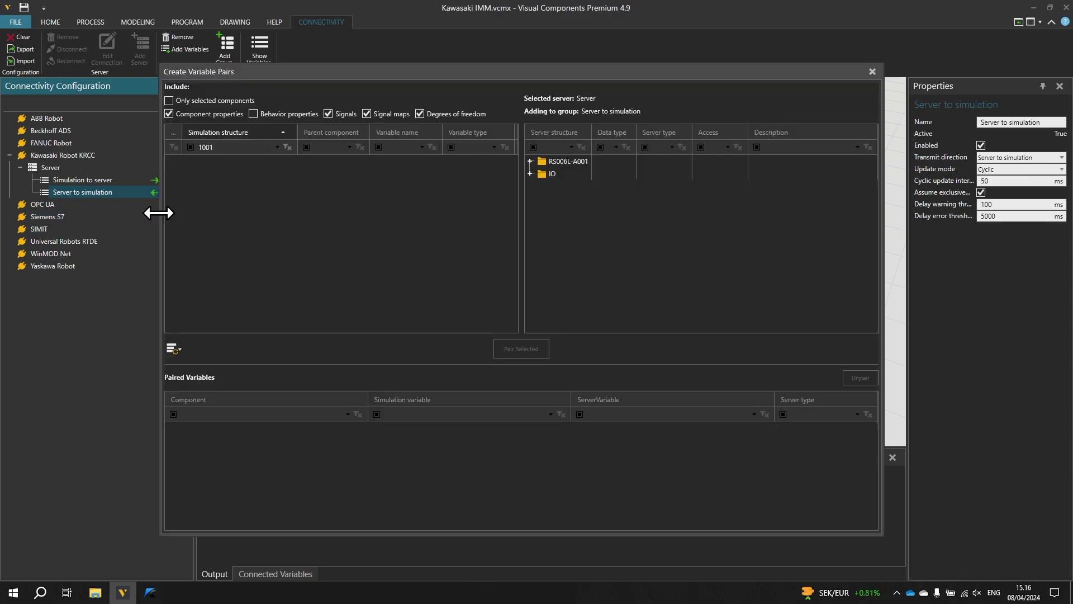
{"action": "left_click", "coordinate": [236, 146]}
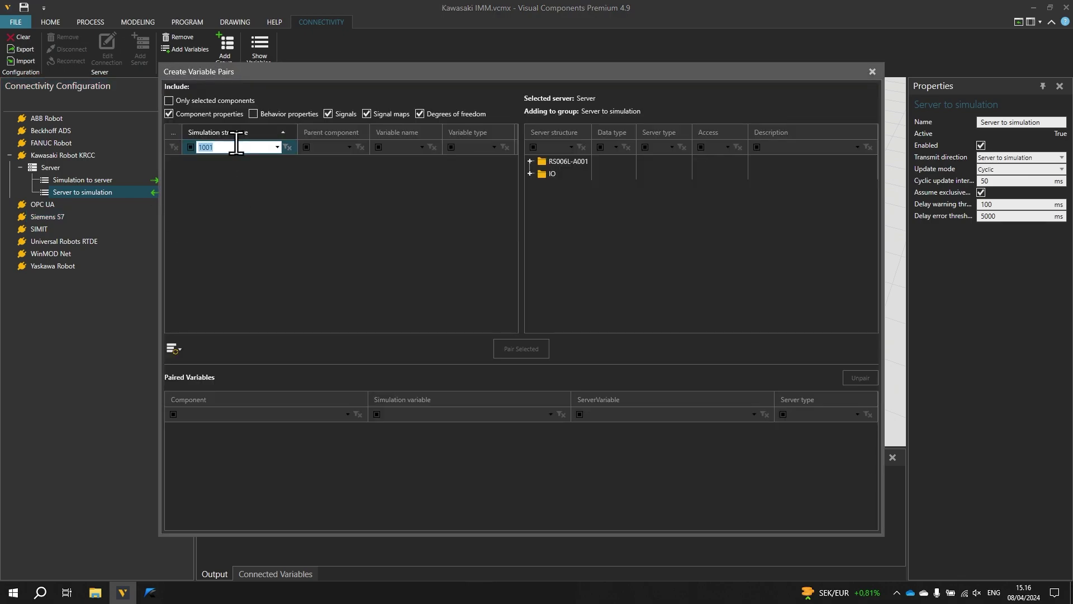
{"action": "key", "text": "BackSpace"}
{"action": "left_click", "coordinate": [240, 153]}
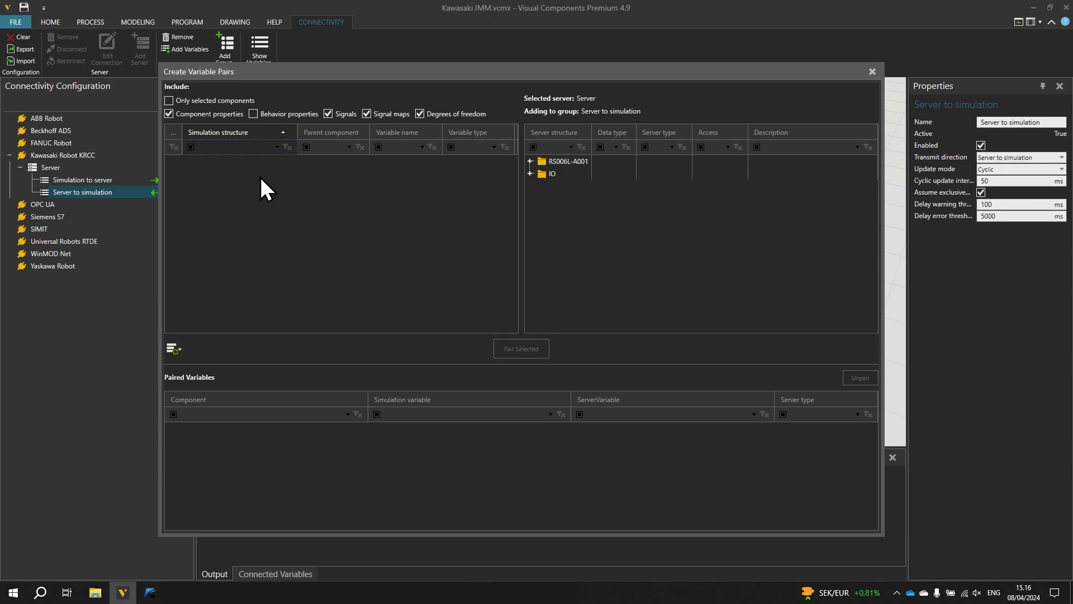
{"action": "right_click", "coordinate": [261, 177]}
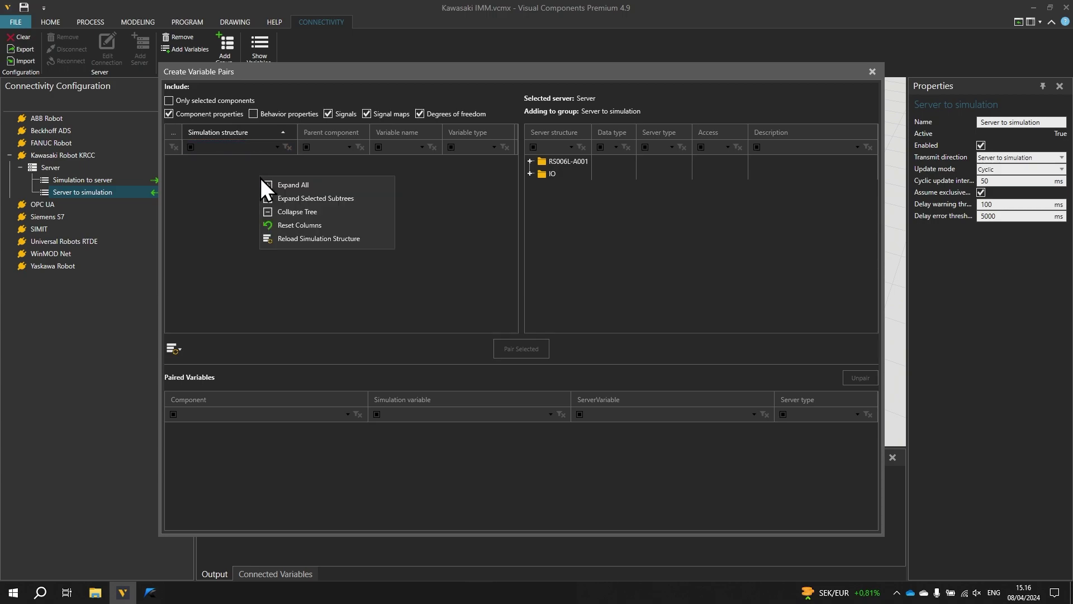
Reload the simulation structure, expand RS006L's joints and filter the list by VALUE
{"action": "left_click", "coordinate": [290, 238]}
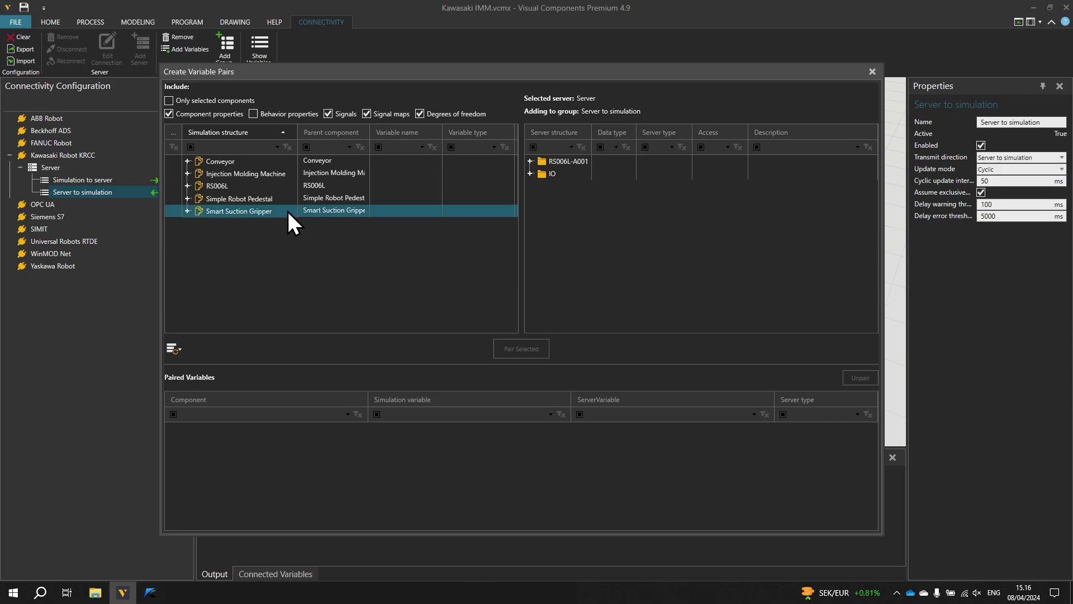
{"action": "left_click", "coordinate": [187, 186]}
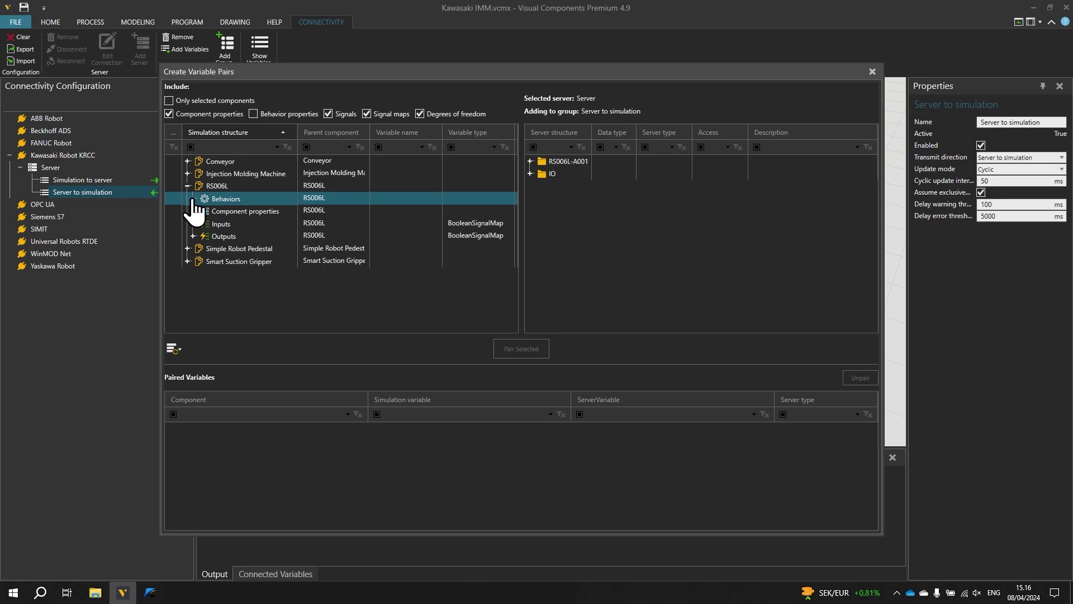
{"action": "left_click", "coordinate": [192, 199]}
{"action": "left_click", "coordinate": [197, 212]}
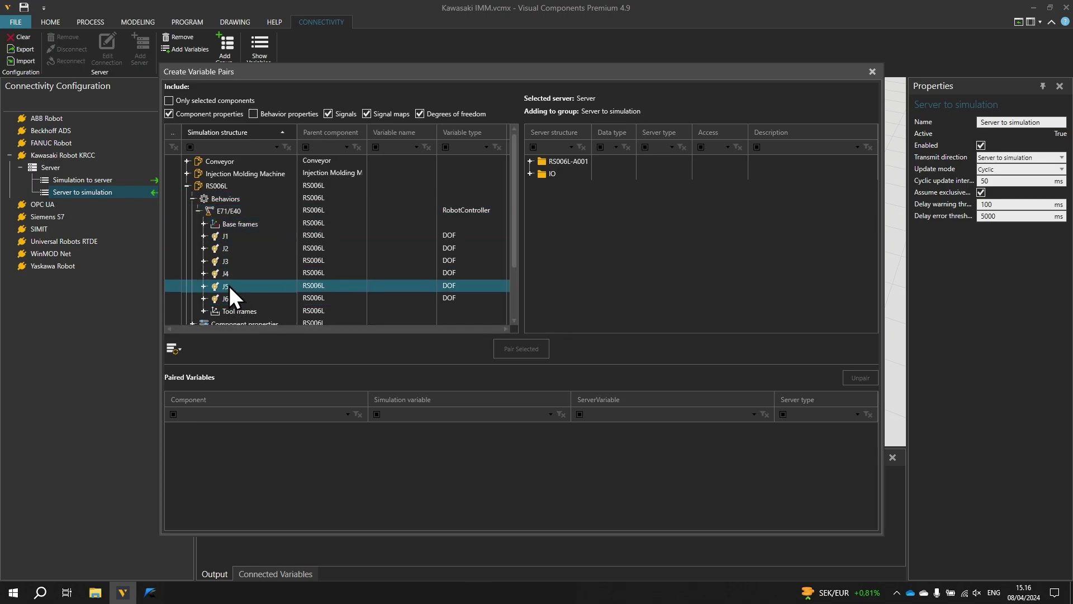
{"action": "left_click", "coordinate": [236, 144]}
{"action": "type", "text": "V"}
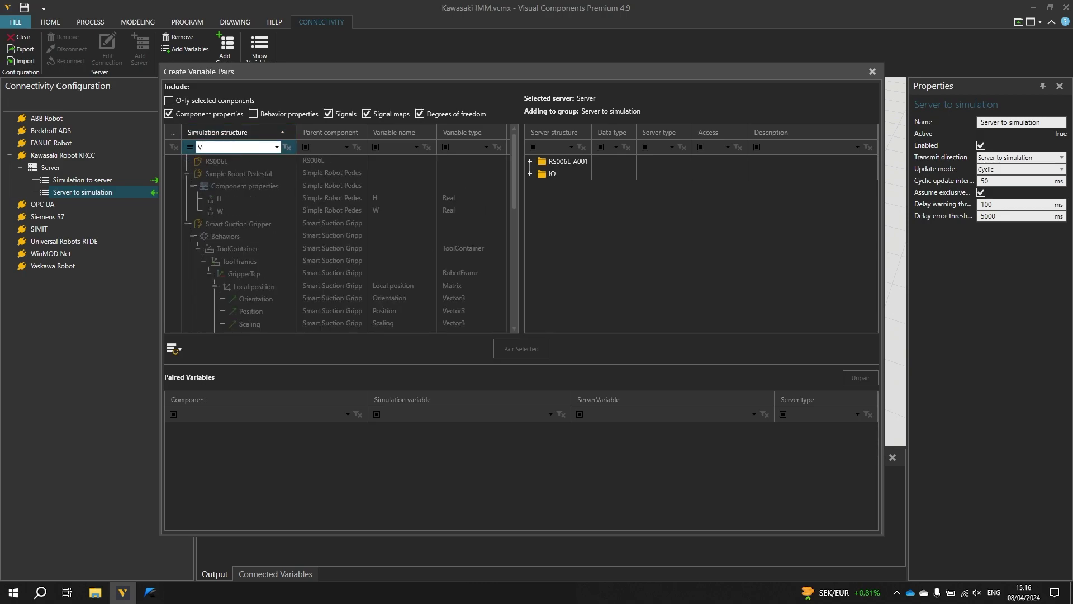
{"action": "type", "text": "ALUE"}
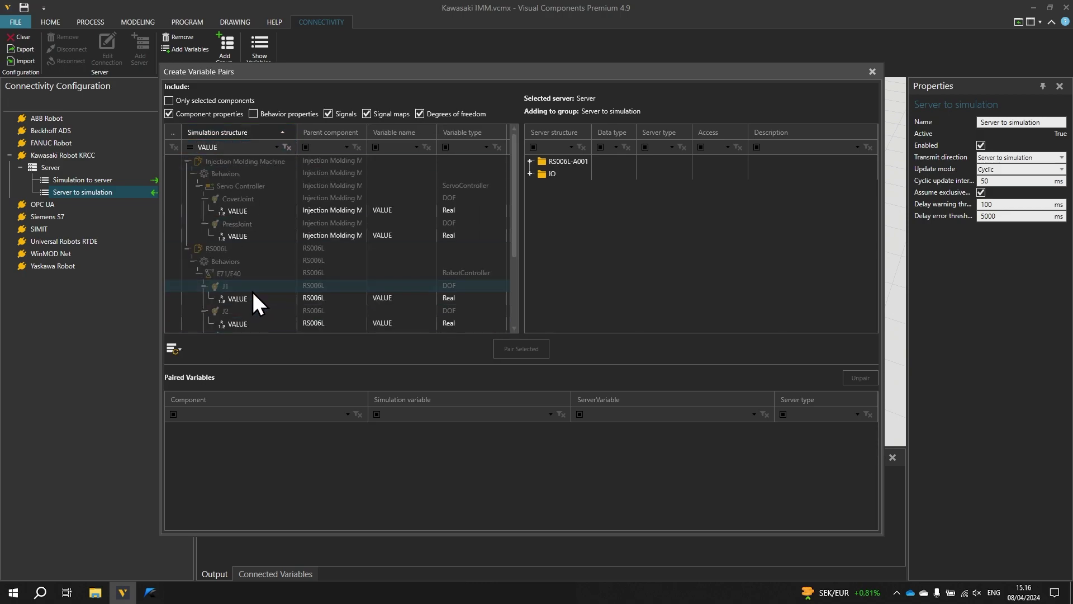
{"action": "left_click", "coordinate": [252, 295]}
Expand RS006L-A001 > Movement in the server structure to list JT1–JT6
{"action": "scroll", "coordinate": [256, 293], "scroll_direction": "down", "scroll_amount": 2}
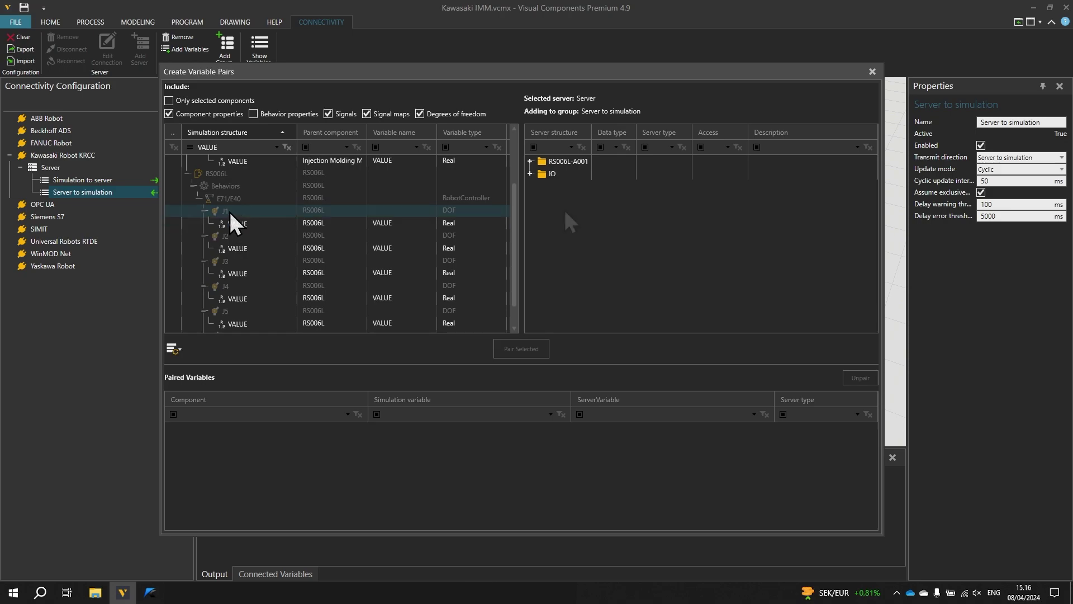
{"action": "left_click", "coordinate": [556, 174]}
{"action": "left_click", "coordinate": [555, 163]}
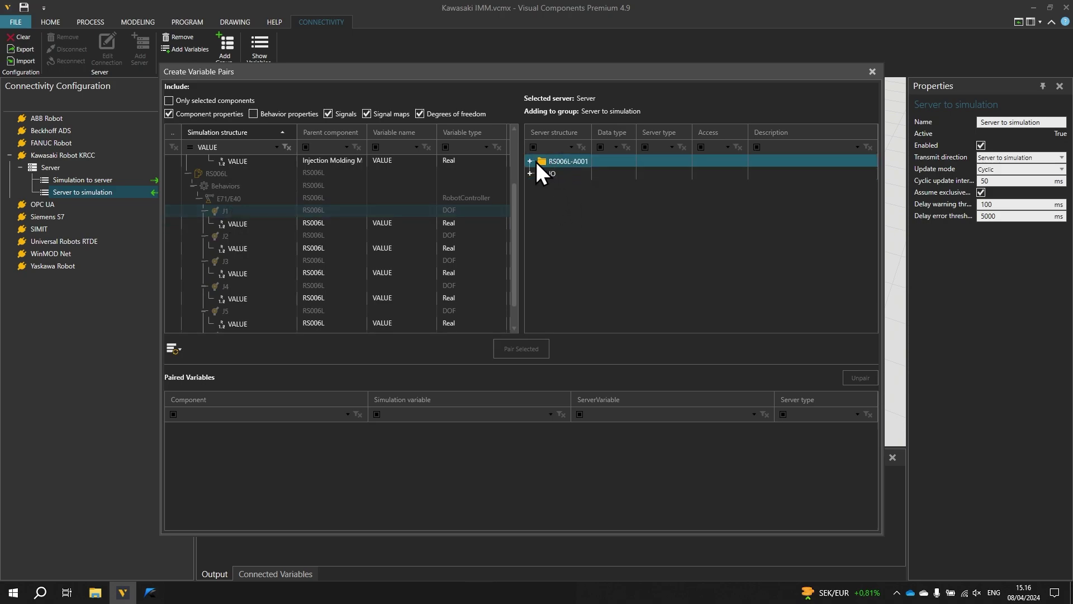
{"action": "left_click", "coordinate": [531, 162]}
{"action": "left_click", "coordinate": [536, 173]}
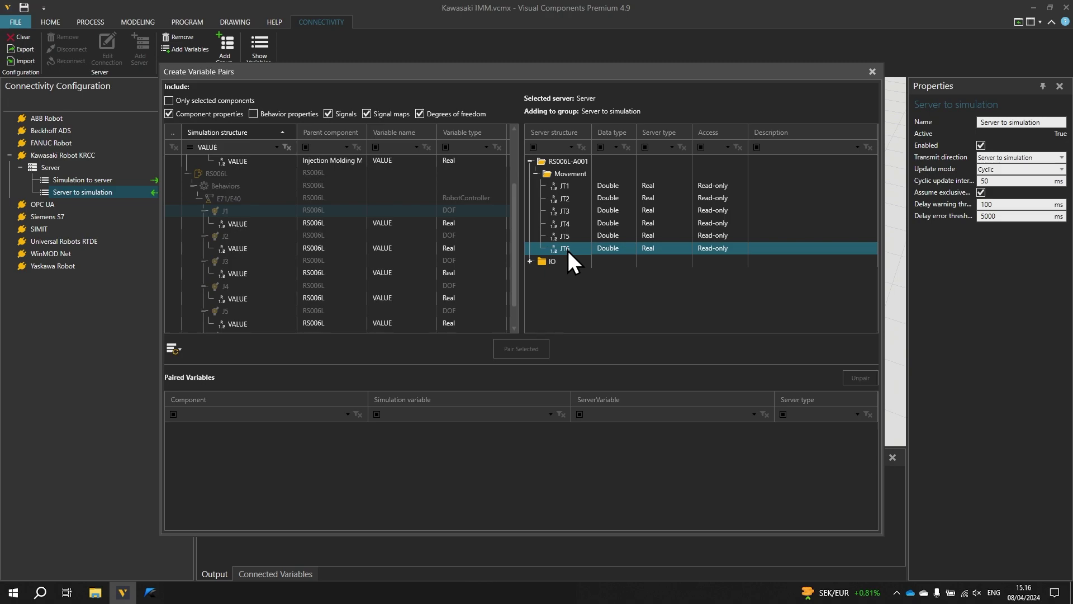
Pair the J1, J2 and J3 VALUE variables with server joints JT1, JT2 and JT3
{"action": "left_click", "coordinate": [569, 185]}
{"action": "left_click", "coordinate": [258, 220]}
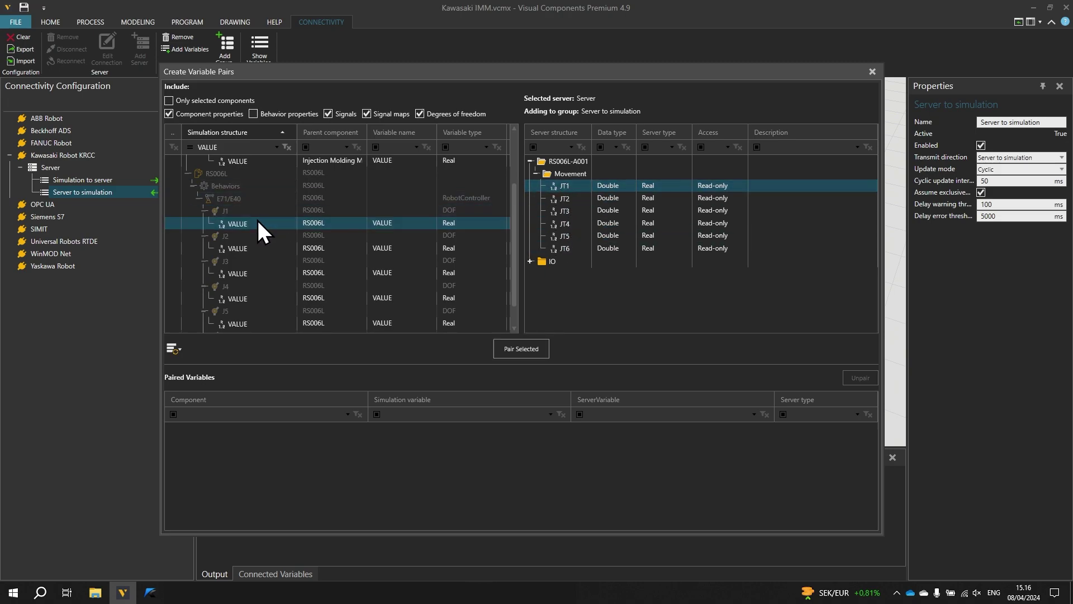
{"action": "left_click", "coordinate": [532, 346]}
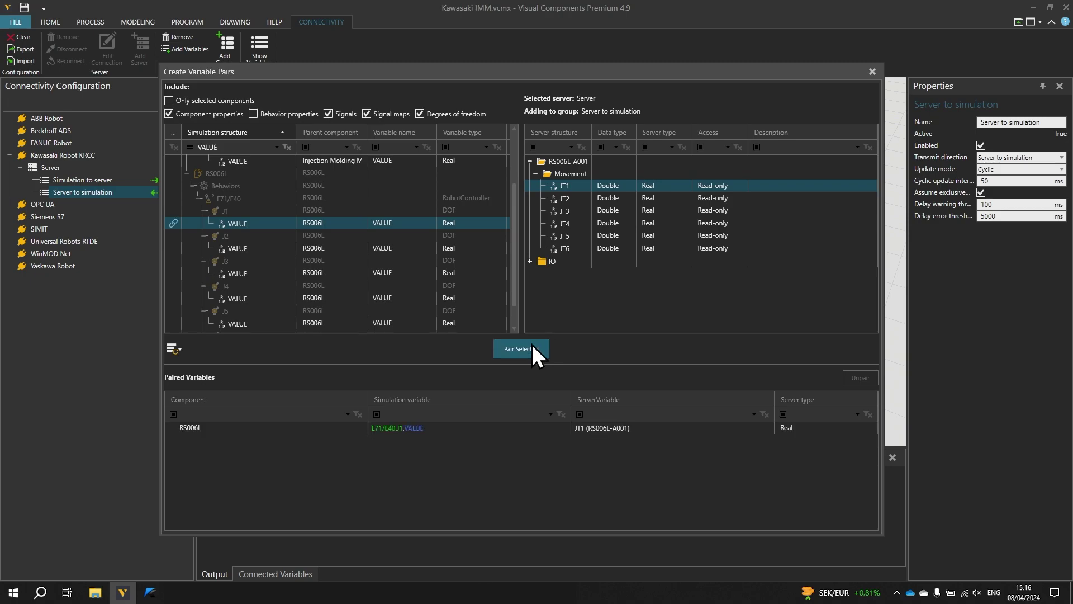
{"action": "left_click", "coordinate": [568, 199]}
{"action": "left_click", "coordinate": [227, 250]}
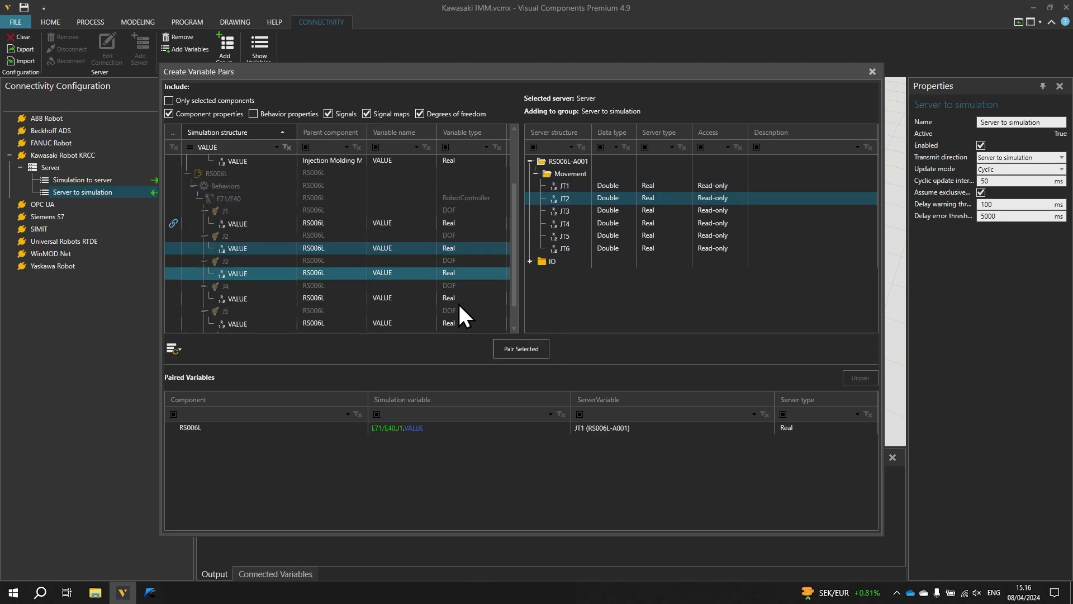
{"action": "left_click", "coordinate": [521, 351]}
{"action": "left_click", "coordinate": [576, 210]}
{"action": "left_click", "coordinate": [245, 273]}
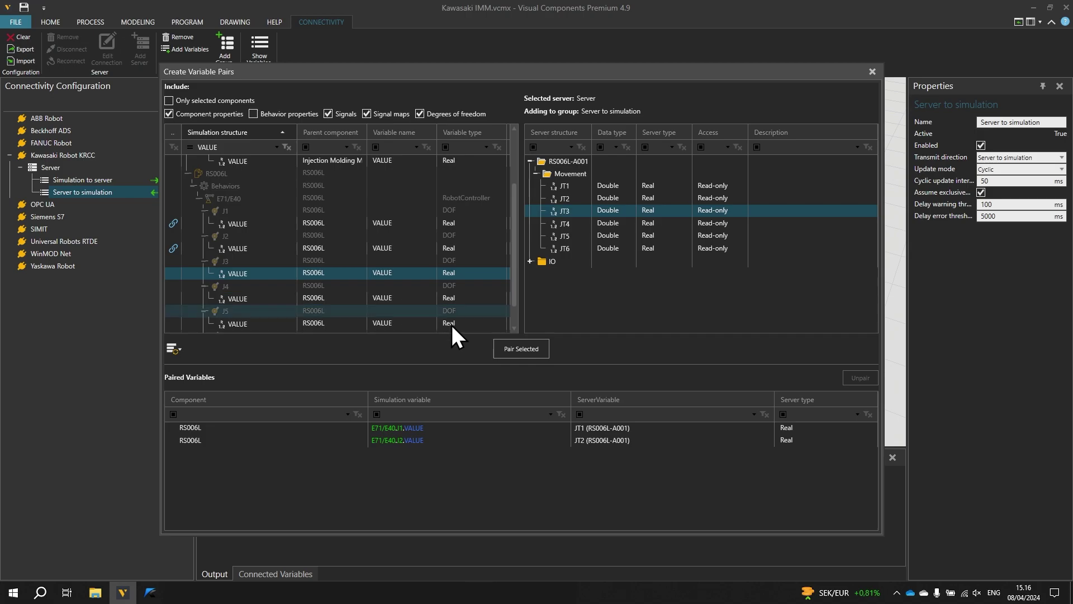
{"action": "left_click", "coordinate": [515, 350]}
Pair the J4, J5 and J6 VALUE variables with server joints JT4, JT5 and JT6
{"action": "left_click", "coordinate": [570, 223]}
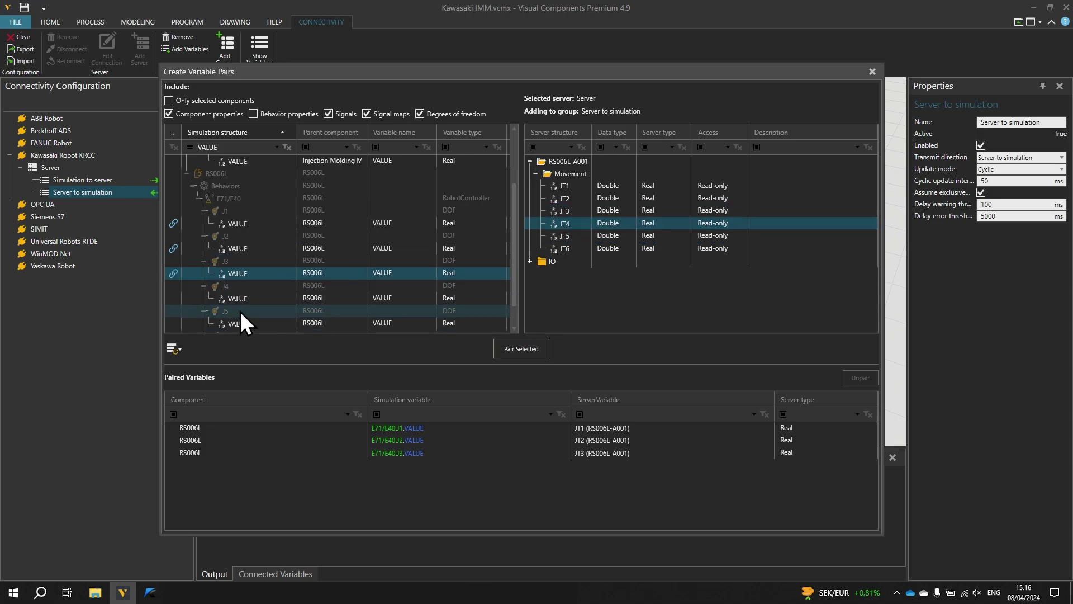
{"action": "left_click", "coordinate": [244, 299]}
{"action": "left_click", "coordinate": [521, 349]}
{"action": "left_click", "coordinate": [567, 235]}
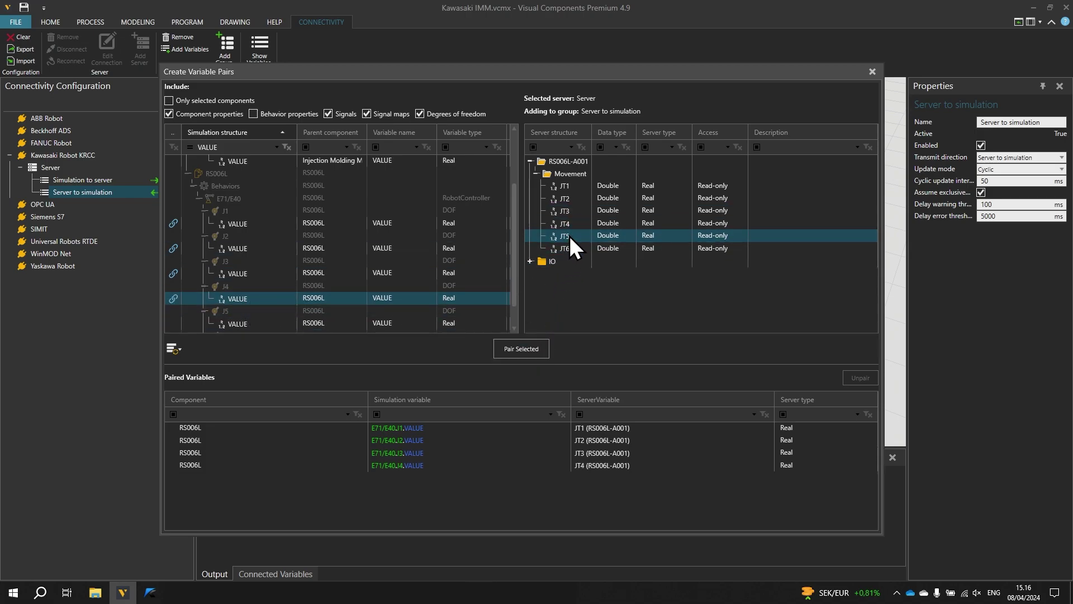
{"action": "left_click", "coordinate": [256, 322]}
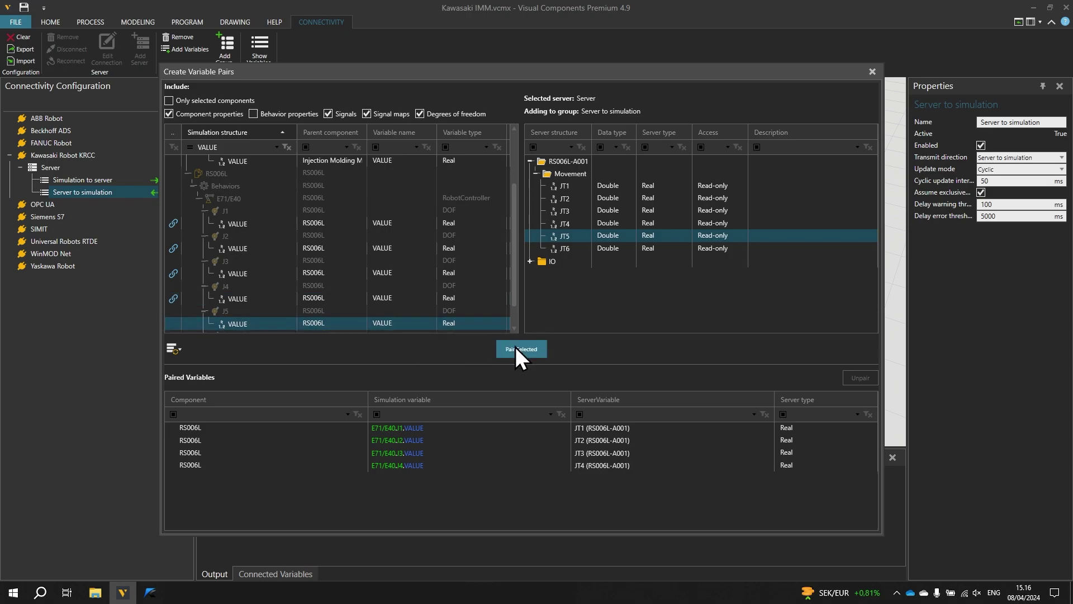
{"action": "left_click", "coordinate": [515, 348]}
{"action": "scroll", "coordinate": [410, 270], "scroll_direction": "down", "scroll_amount": 1}
{"action": "left_click", "coordinate": [268, 323]}
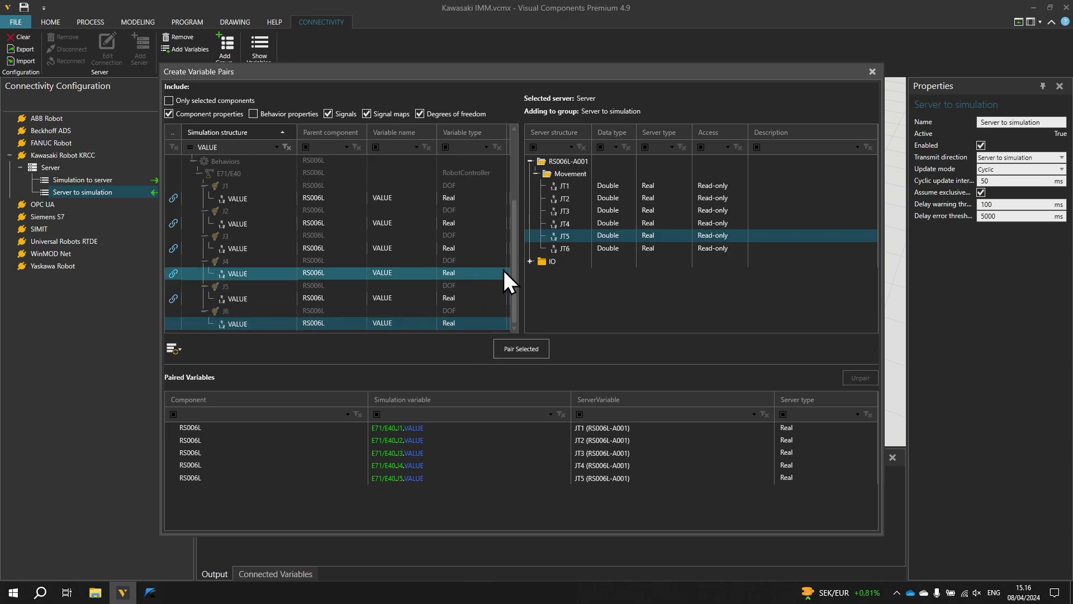
{"action": "left_click", "coordinate": [562, 247]}
{"action": "left_click", "coordinate": [508, 348]}
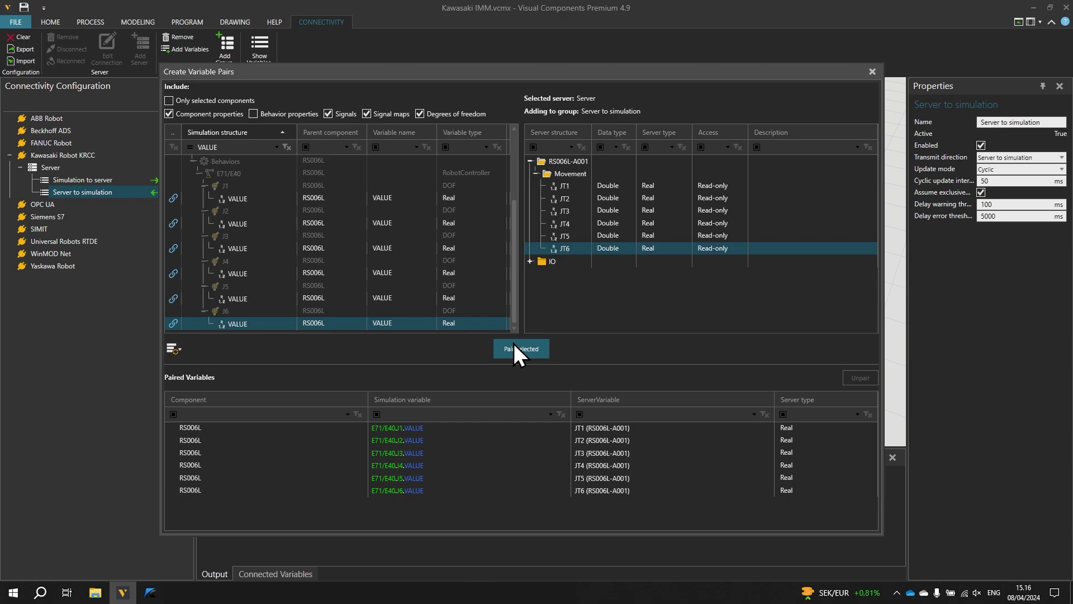
Clear the VALUE filter, then pair robot Output 1 with server signal OUT1
{"action": "double_click", "coordinate": [244, 147]}
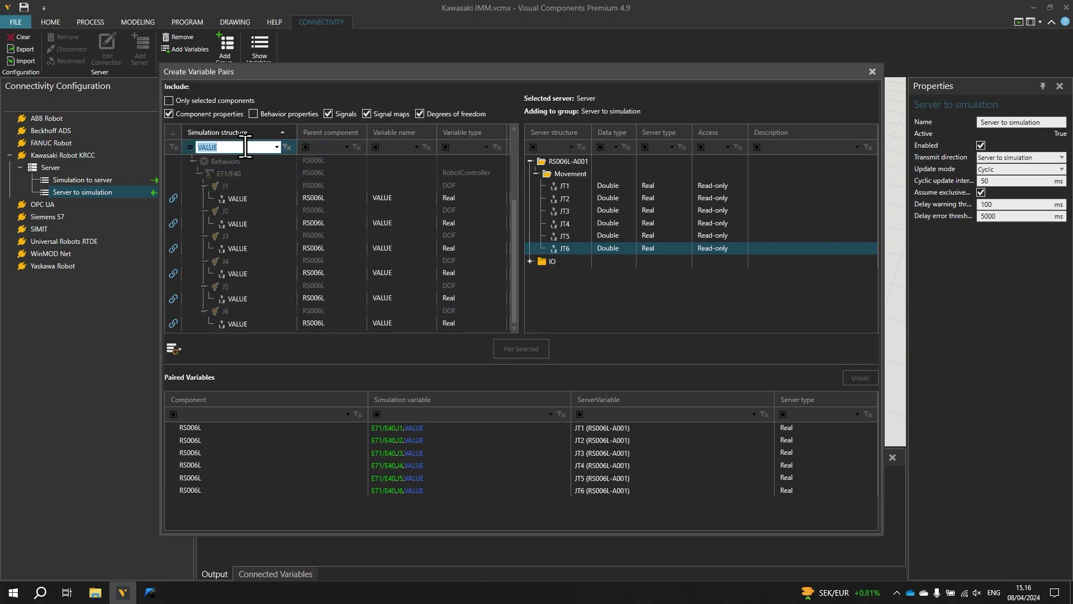
{"action": "key", "text": "BackSpace"}
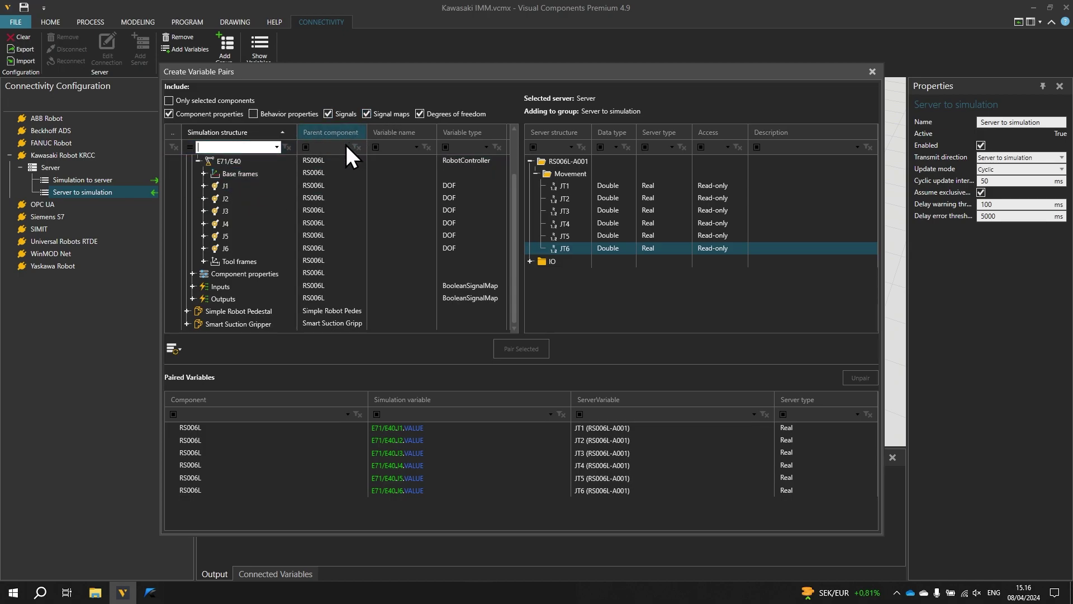
{"action": "left_click", "coordinate": [192, 299]}
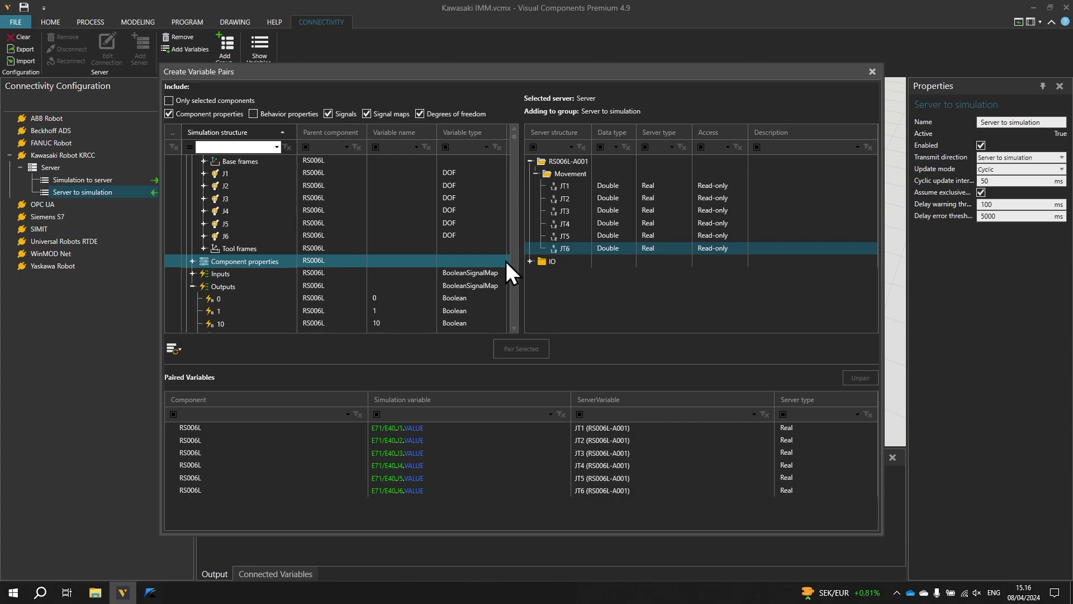
{"action": "left_click", "coordinate": [531, 261]}
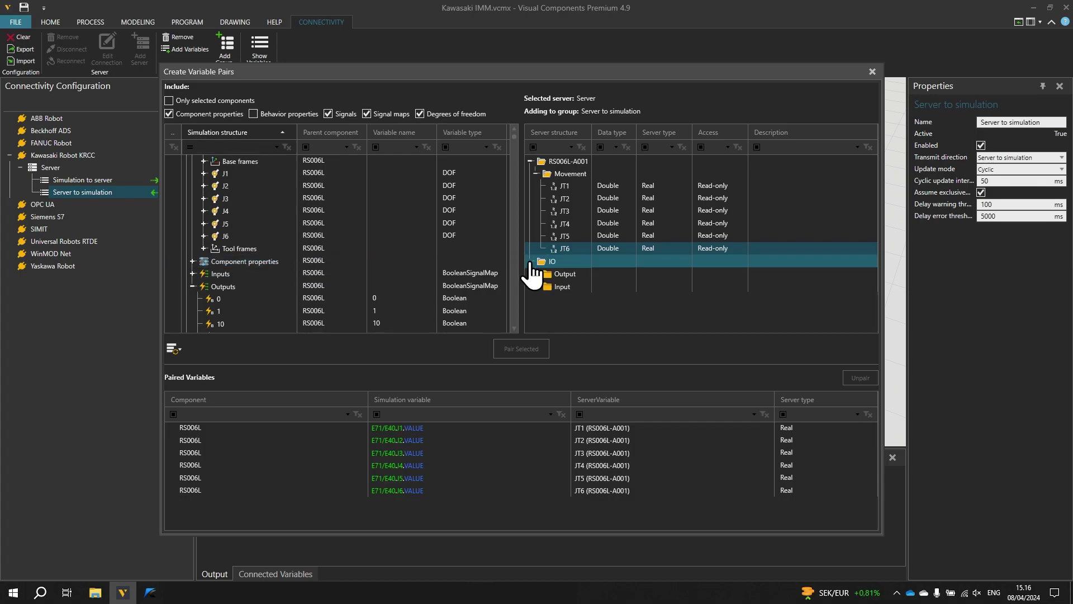
{"action": "left_click", "coordinate": [535, 274]}
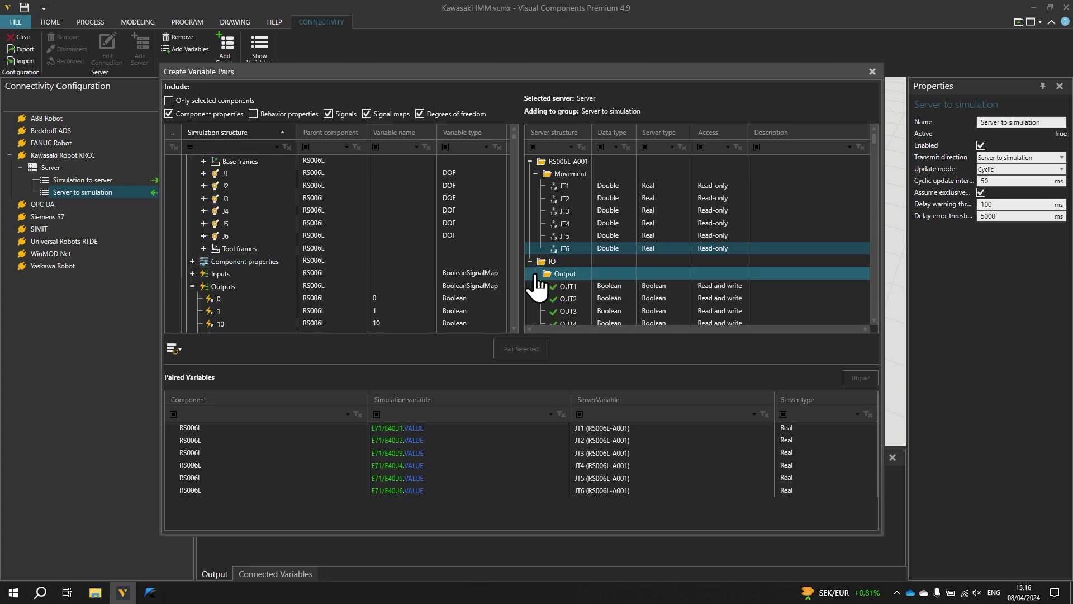
{"action": "left_click", "coordinate": [584, 284]}
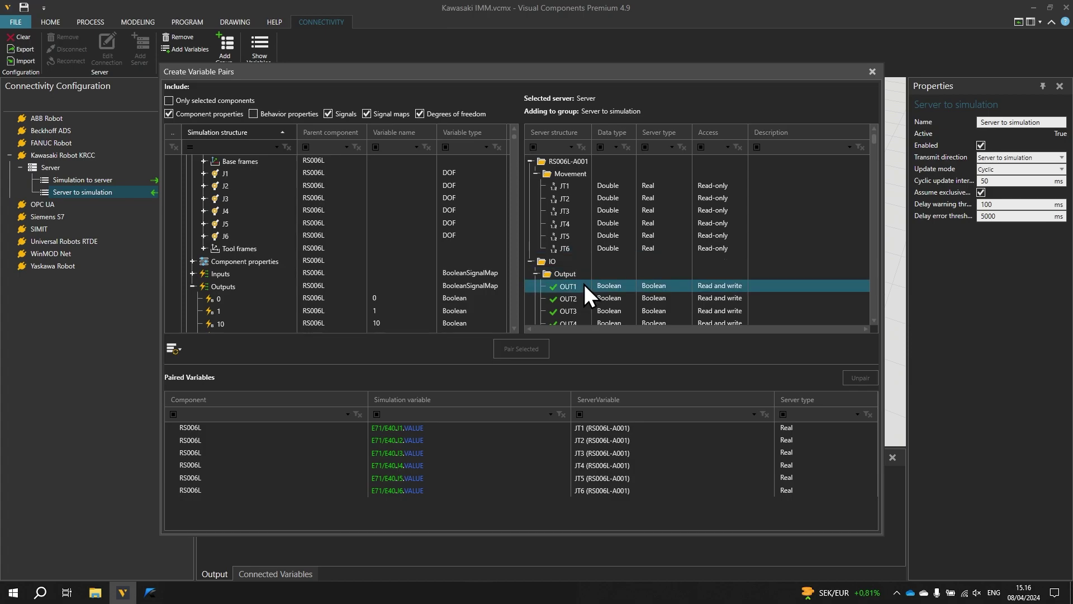
{"action": "left_click", "coordinate": [423, 289]}
{"action": "left_click", "coordinate": [253, 299]}
{"action": "left_click", "coordinate": [238, 310]}
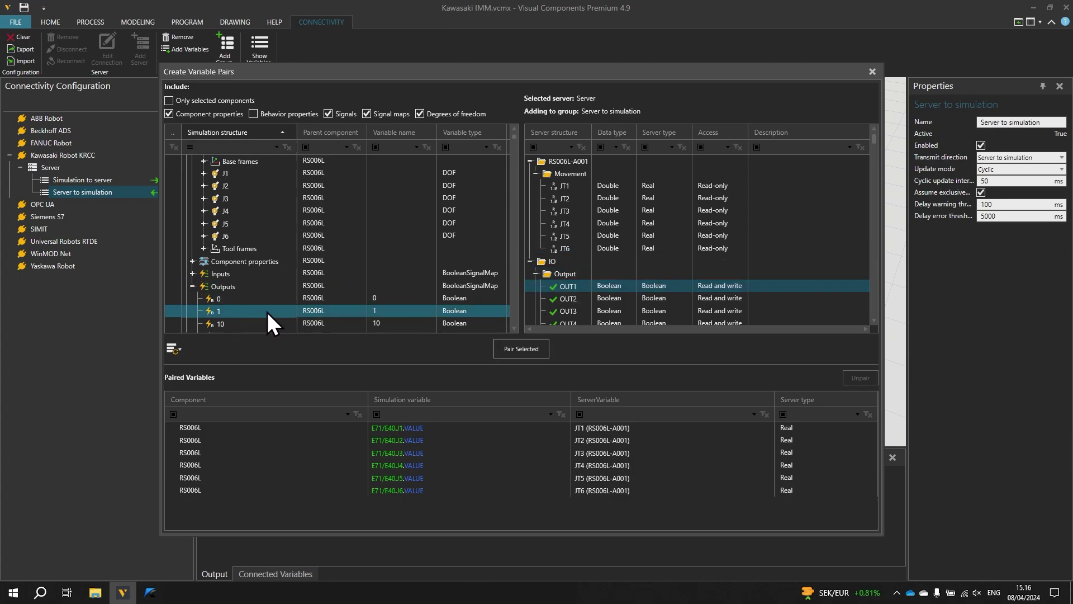
{"action": "left_click", "coordinate": [525, 347]}
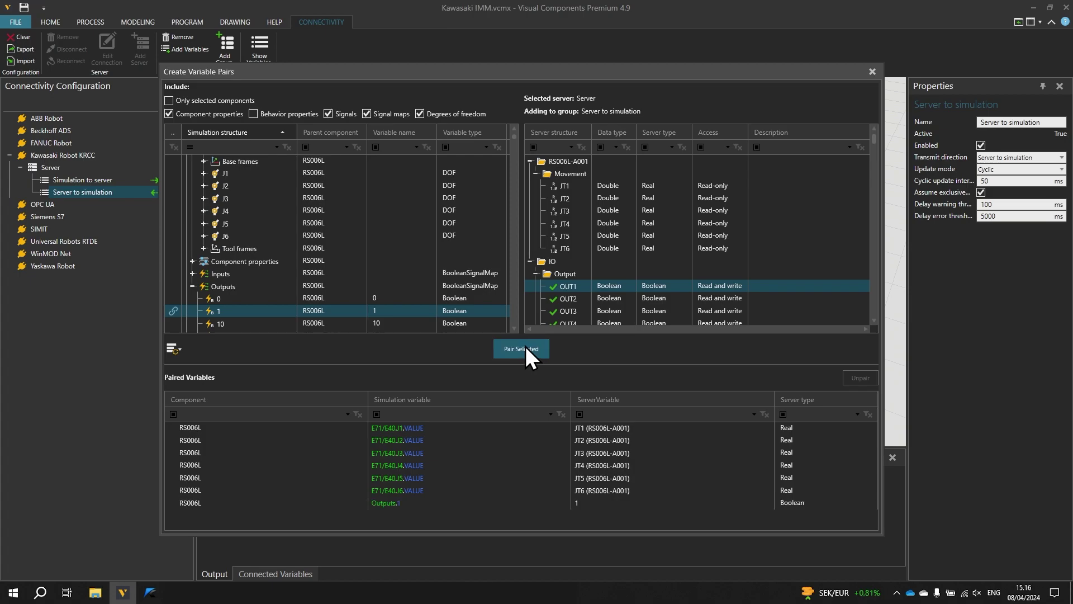
Pair robot Output 2 with server signal OUT2
{"action": "scroll", "coordinate": [328, 232], "scroll_direction": "down", "scroll_amount": 3}
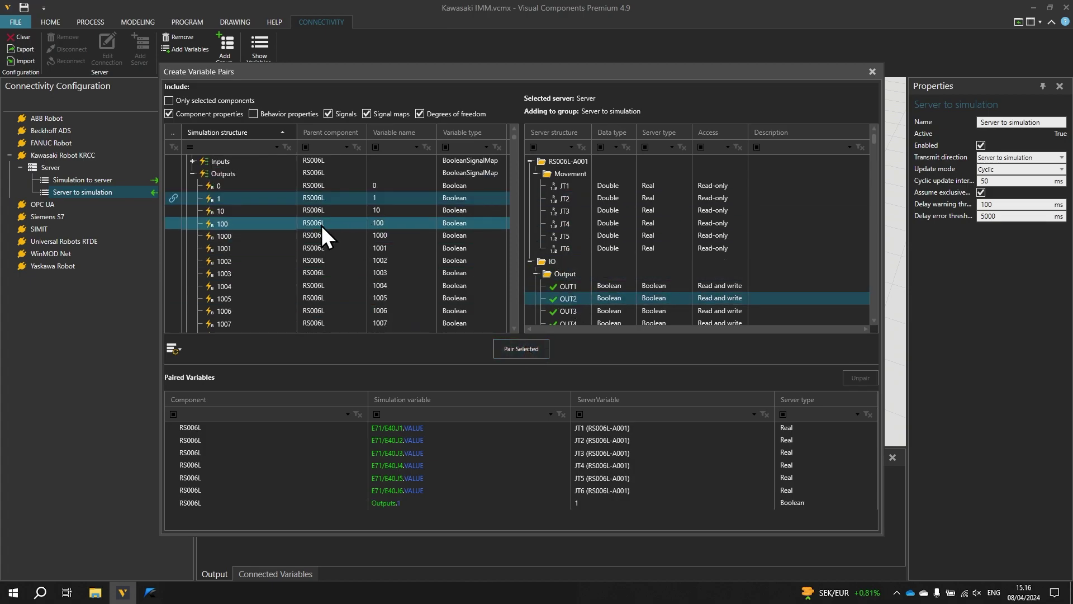
{"action": "left_click_drag", "start_coordinate": [513, 146], "coordinate": [515, 184]}
{"action": "left_click", "coordinate": [220, 249]}
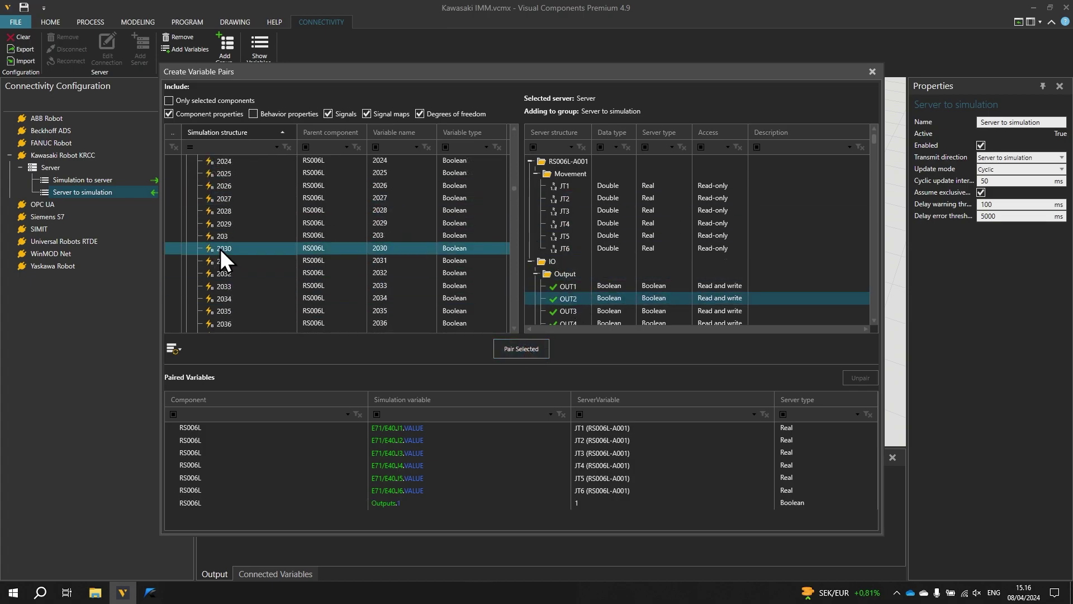
{"action": "scroll", "coordinate": [222, 235], "scroll_direction": "up", "scroll_amount": 1}
{"action": "left_click", "coordinate": [224, 210]}
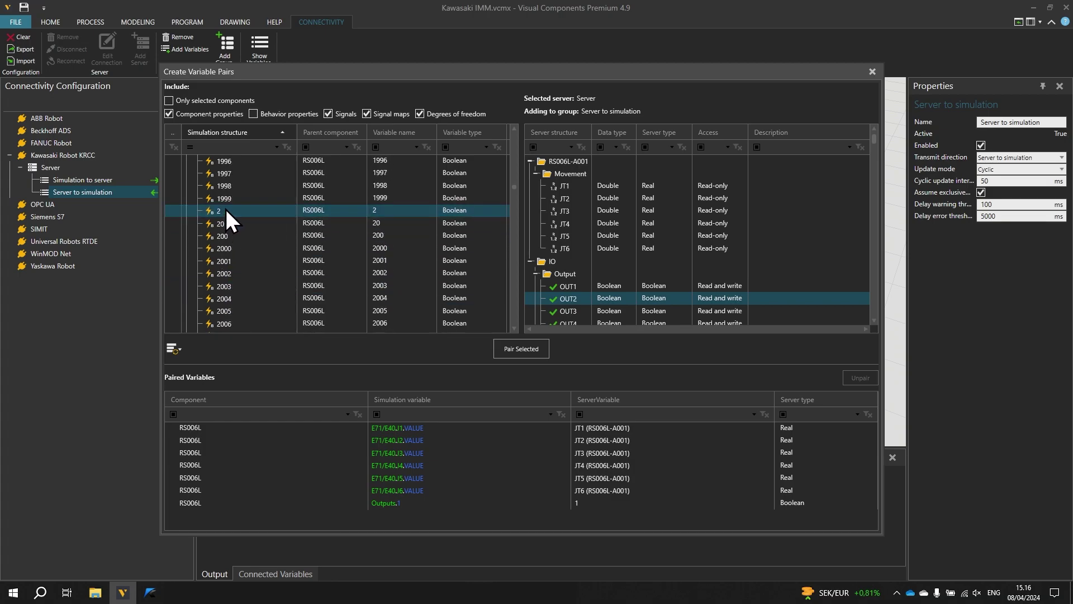
{"action": "left_click", "coordinate": [523, 348]}
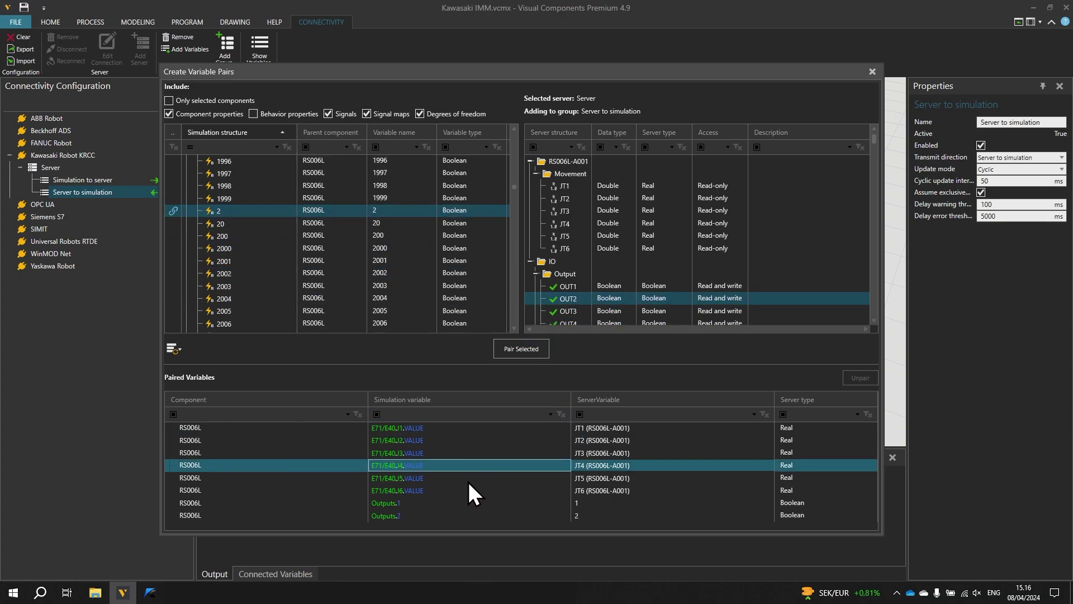
{"action": "left_click", "coordinate": [464, 500]}
In Simulation to server, filter for 1001 and pair Inputs 1001 with OUT3, then close the window
{"action": "left_click", "coordinate": [462, 515]}
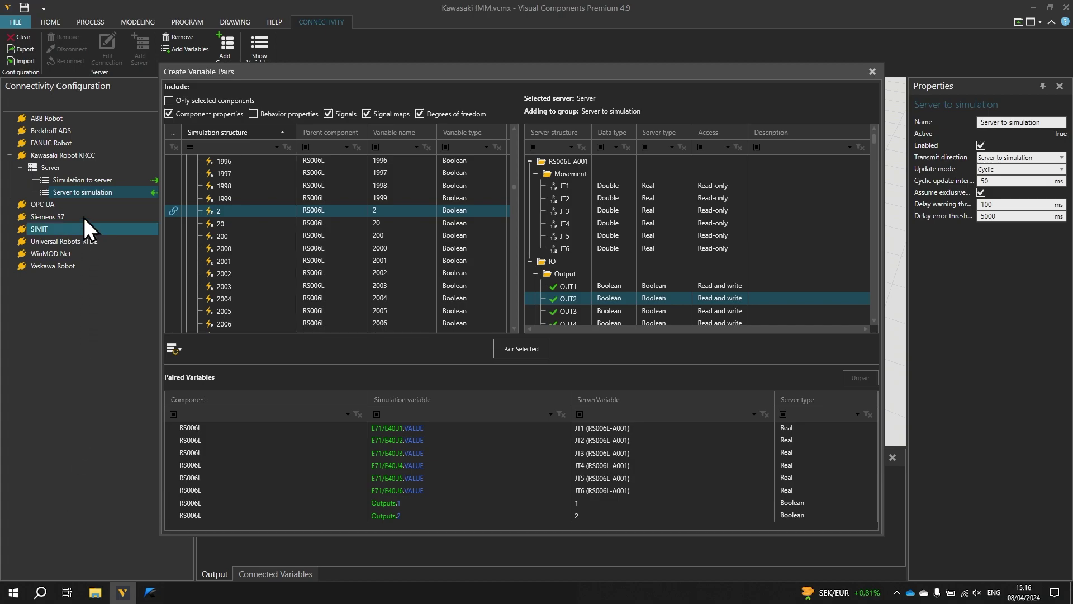
{"action": "left_click", "coordinate": [85, 180]}
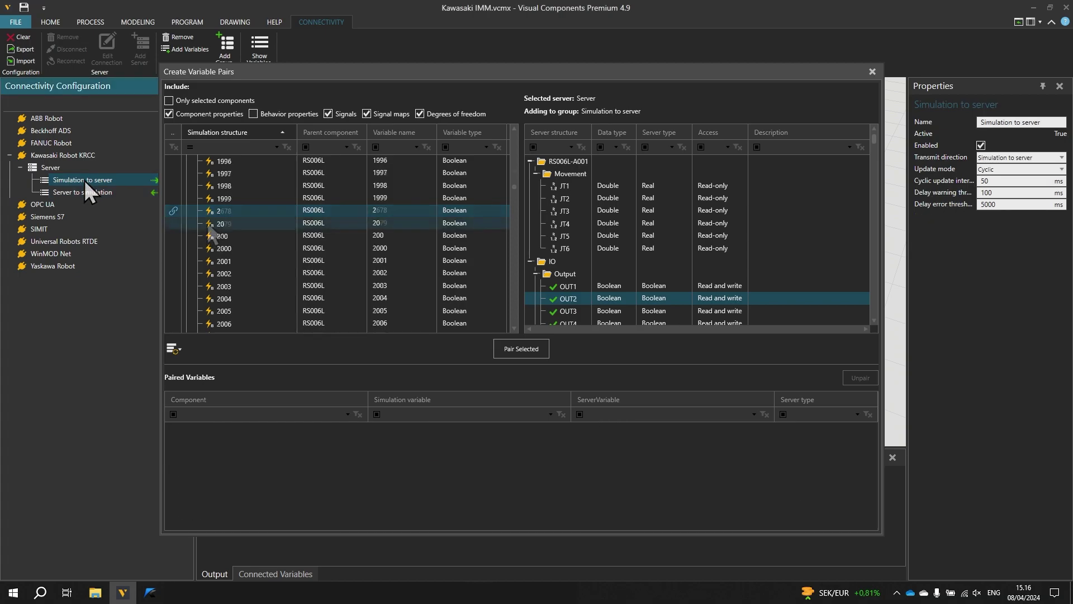
{"action": "left_click", "coordinate": [230, 147]}
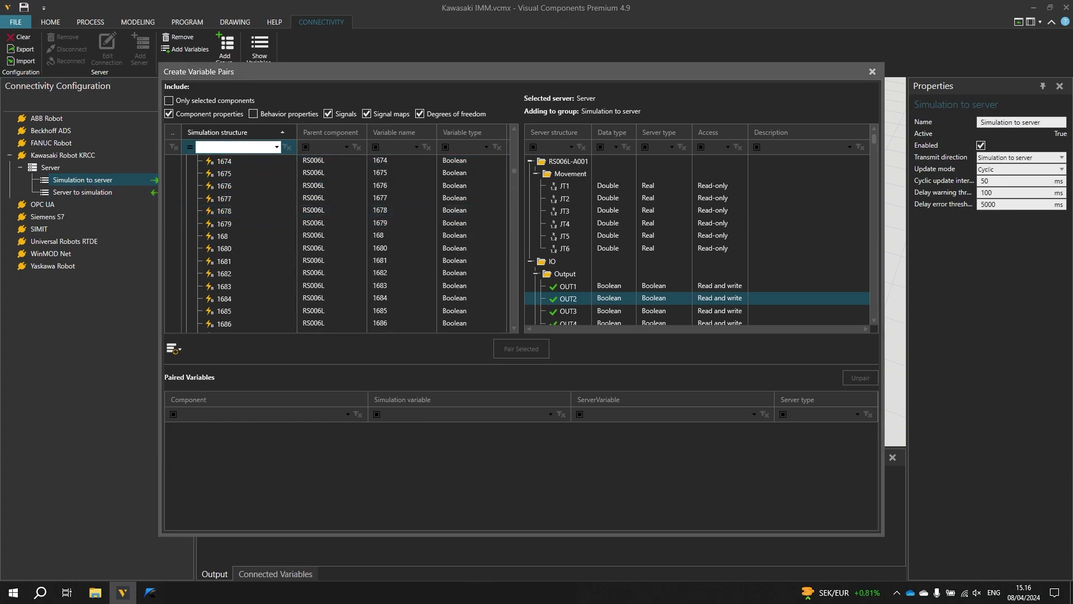
{"action": "type", "text": "1001"}
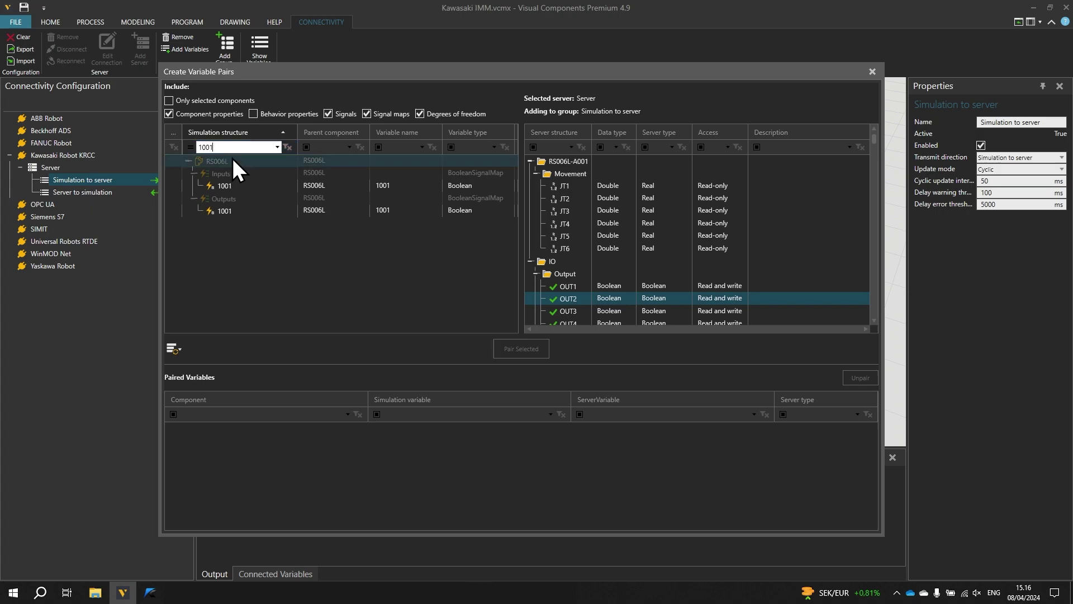
{"action": "left_click", "coordinate": [229, 185]}
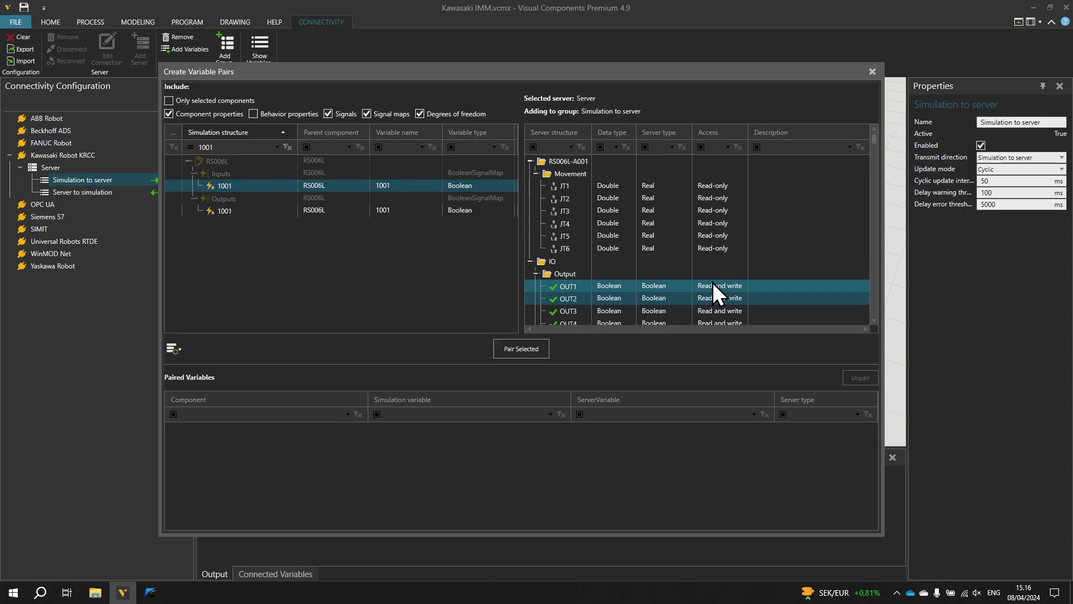
{"action": "left_click", "coordinate": [580, 312]}
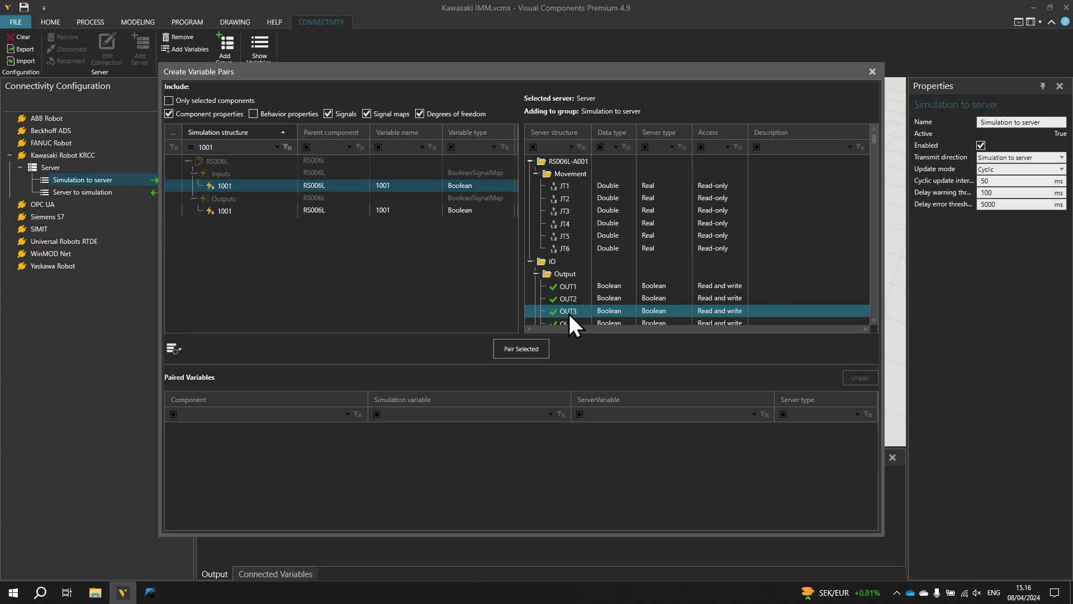
{"action": "left_click", "coordinate": [520, 349]}
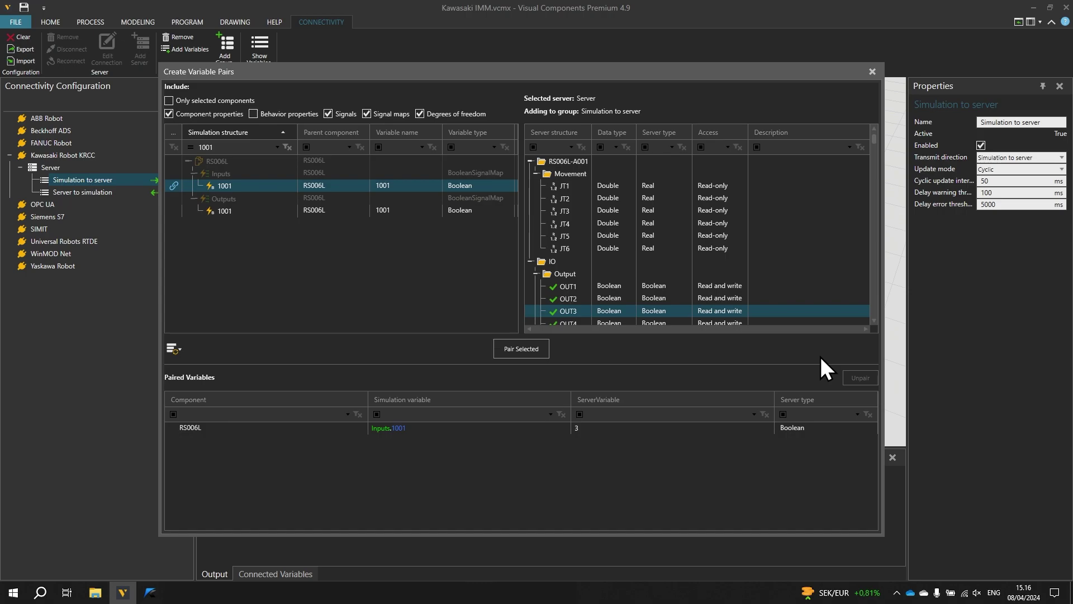
{"action": "left_click", "coordinate": [871, 71]}
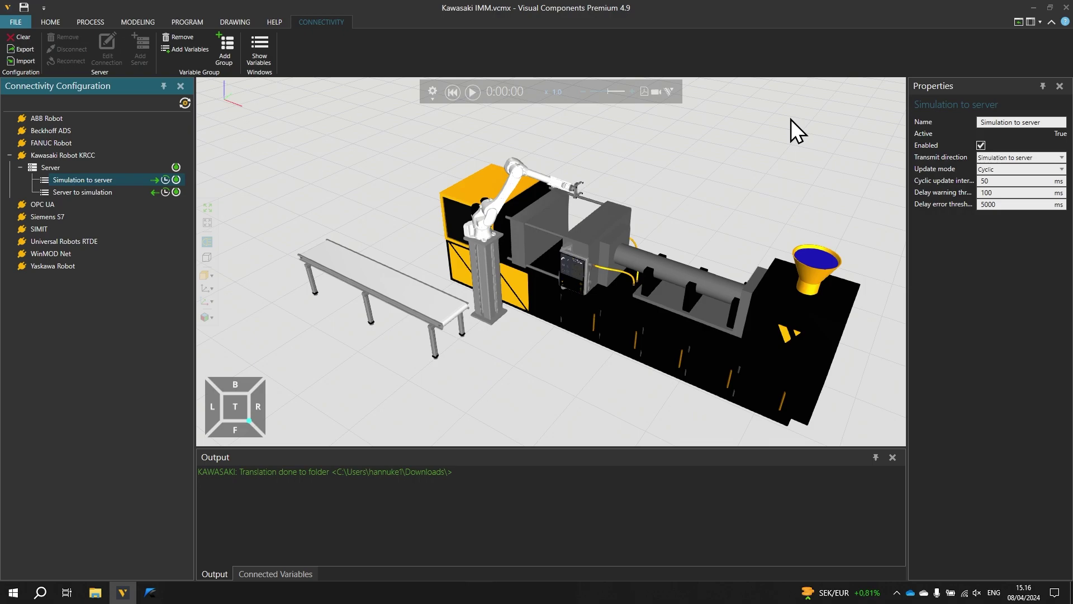
Tile Visual Components left and K-ROSET Lite right, collapse side panels, move the pendant right
{"action": "key", "text": "super+Left"}
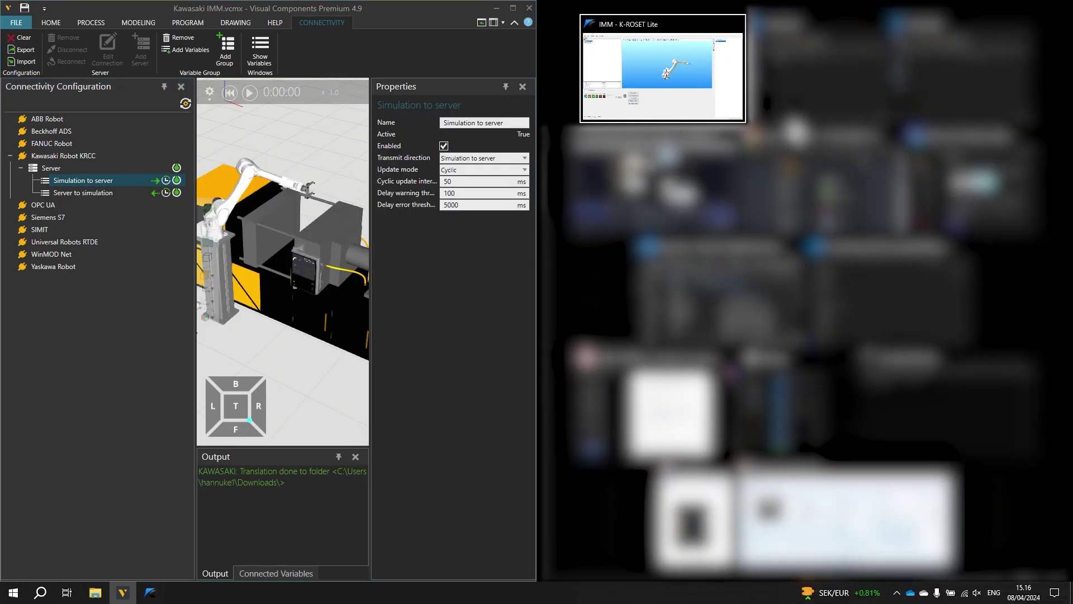
{"action": "left_click", "coordinate": [609, 69]}
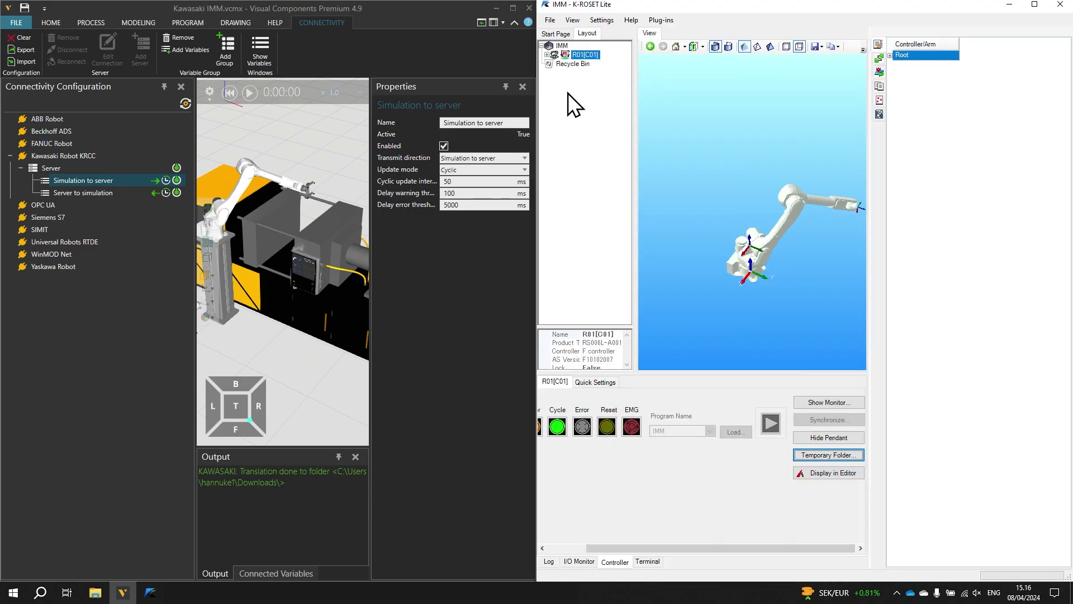
{"action": "left_click", "coordinate": [505, 87]}
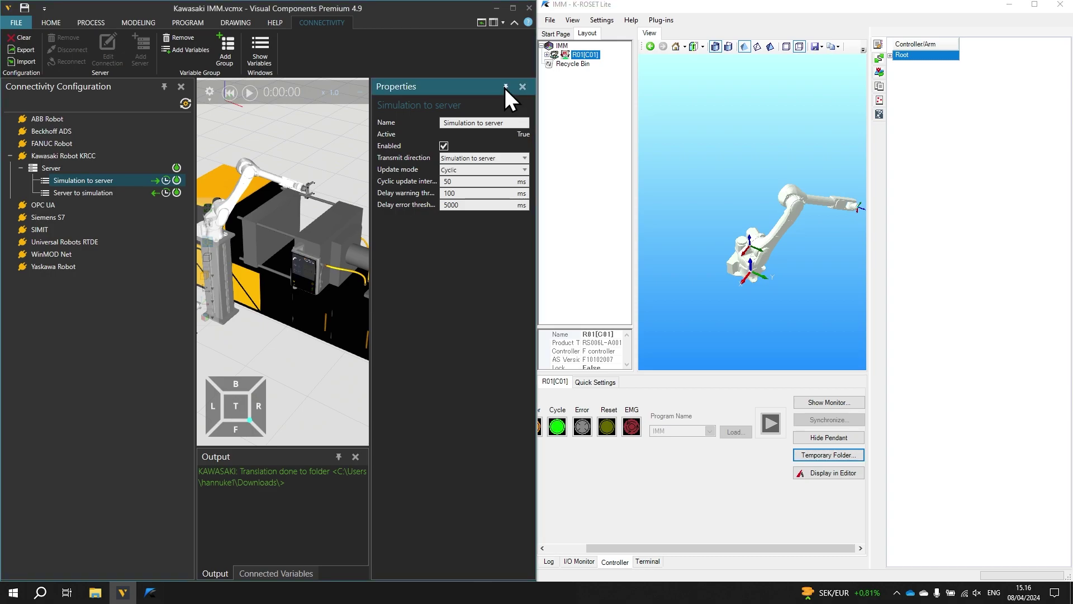
{"action": "left_click", "coordinate": [506, 88]}
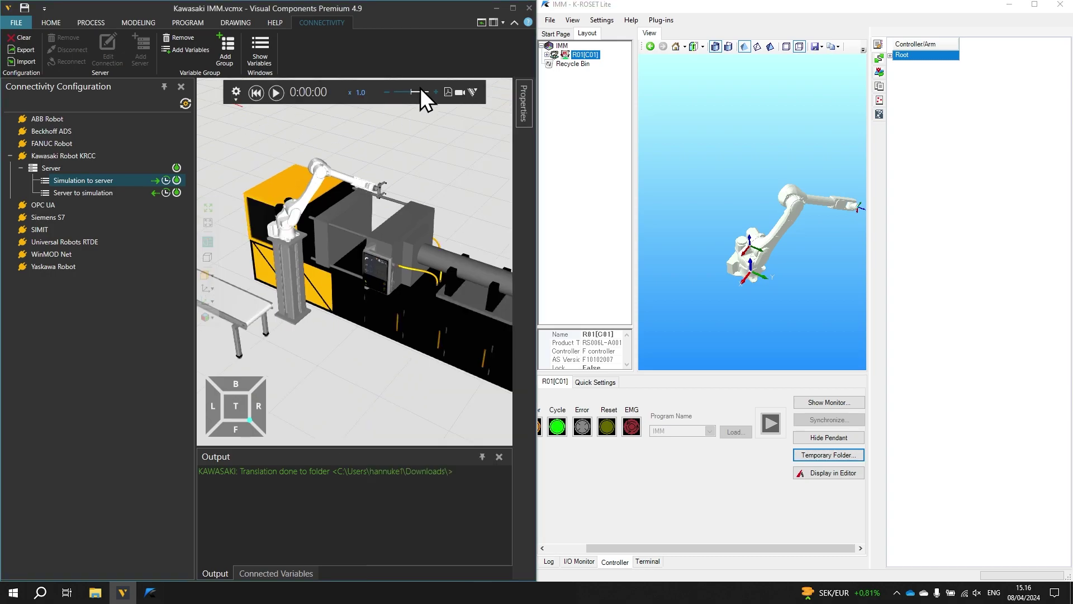
{"action": "left_click", "coordinate": [162, 84]}
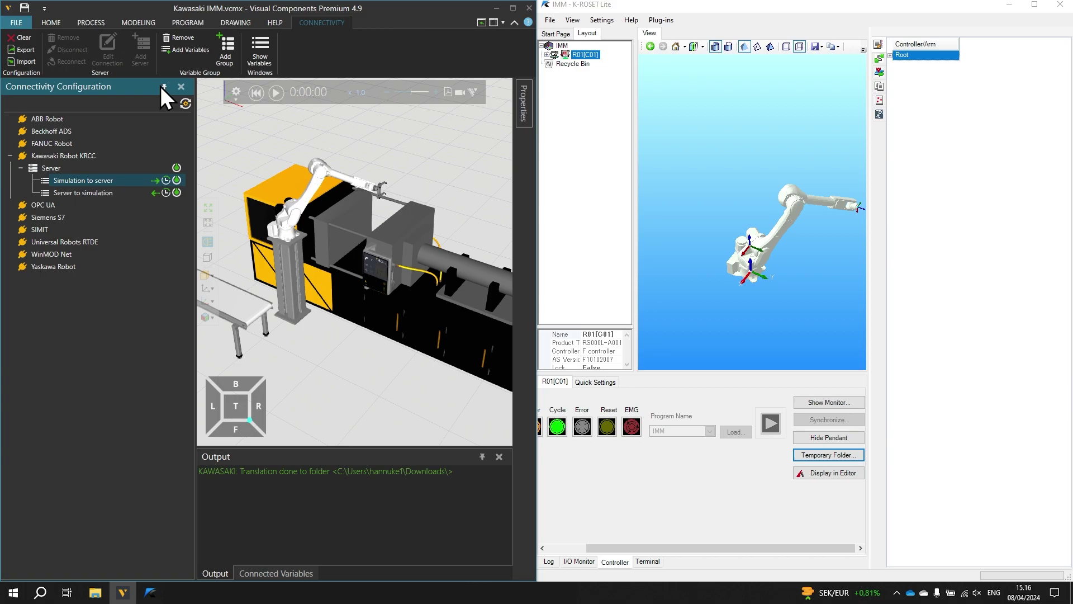
{"action": "left_click", "coordinate": [162, 85]}
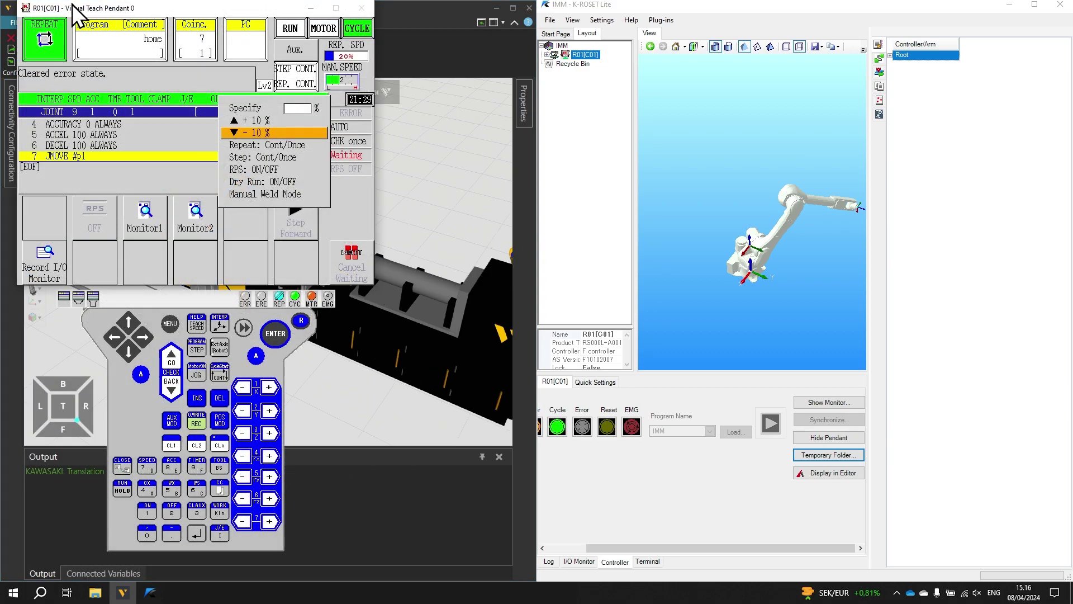
{"action": "left_click_drag", "start_coordinate": [68, 8], "coordinate": [903, 86]}
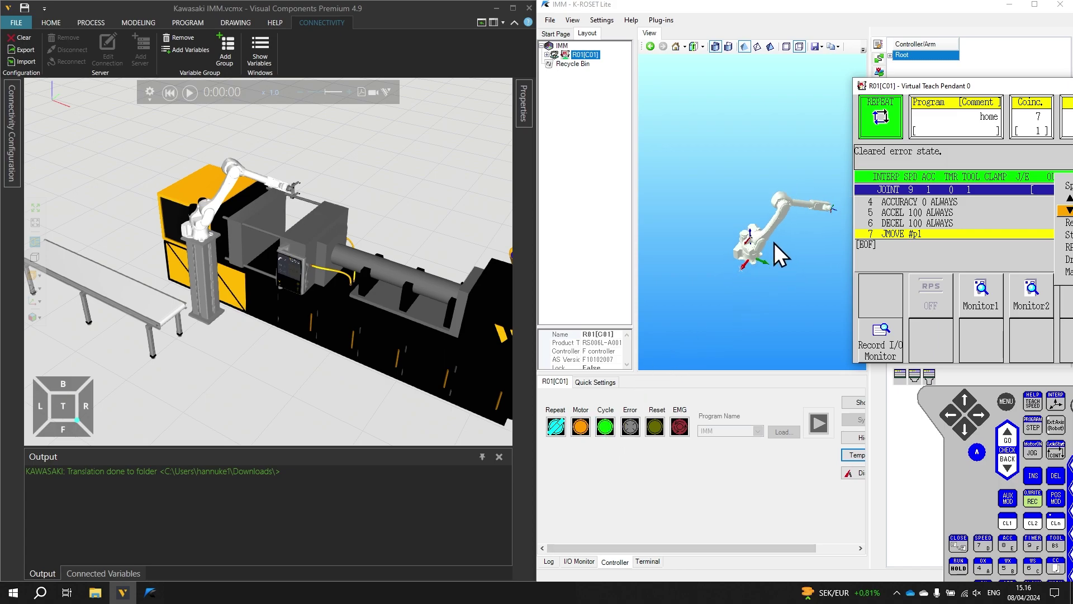
Start the simulation so the RS006L mirrors K-ROSET Lite's home, pick and place moves
{"action": "left_click", "coordinate": [194, 98]}
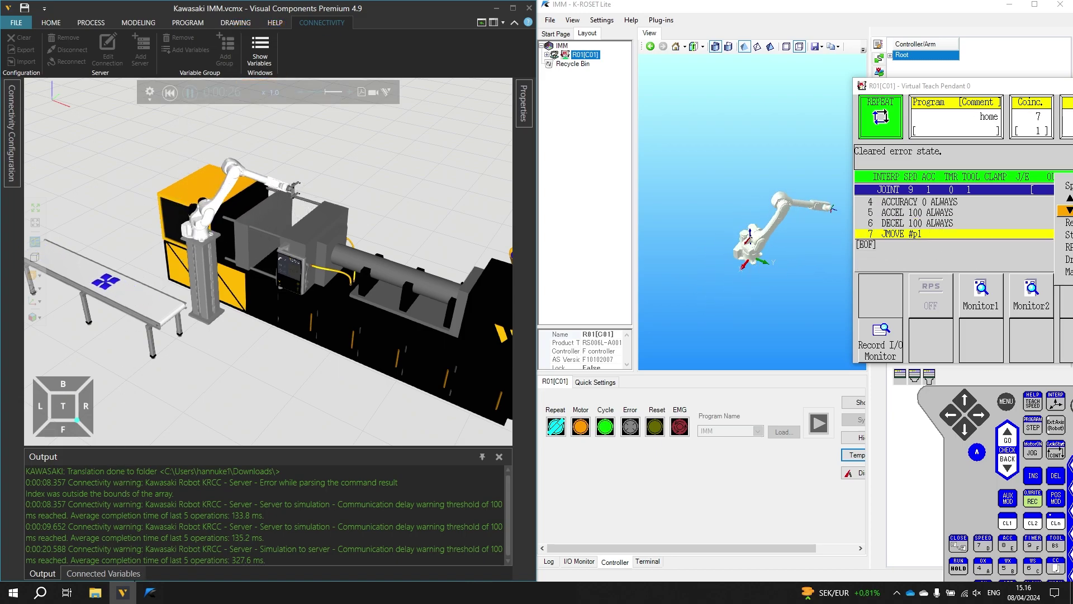
Show the Connected Variables table enlarged to list all joint and signal rows
{"action": "left_click", "coordinate": [104, 573]}
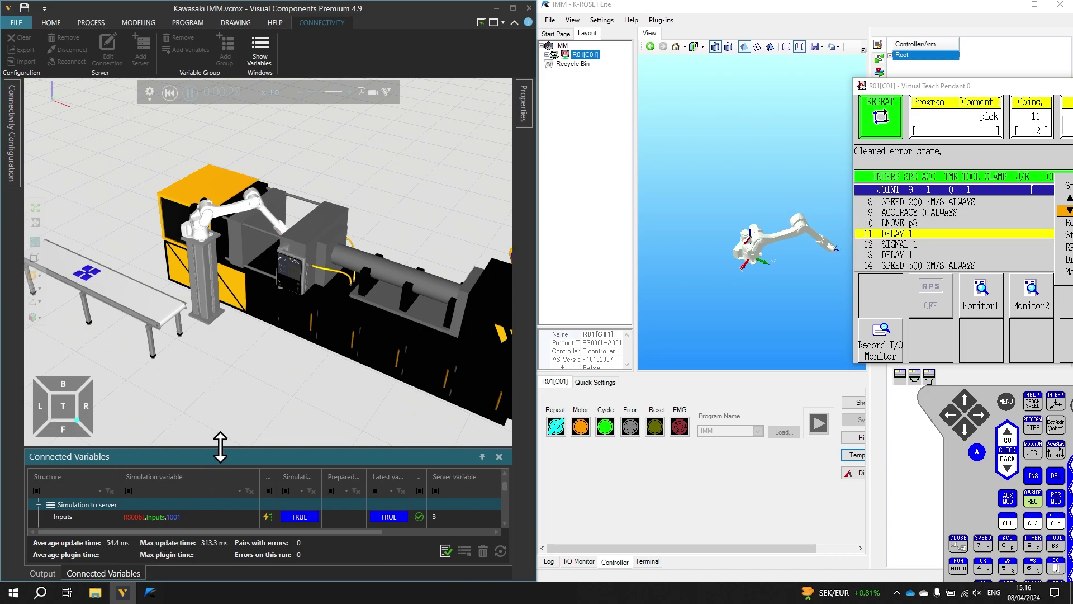
{"action": "left_click_drag", "start_coordinate": [224, 448], "coordinate": [227, 302]}
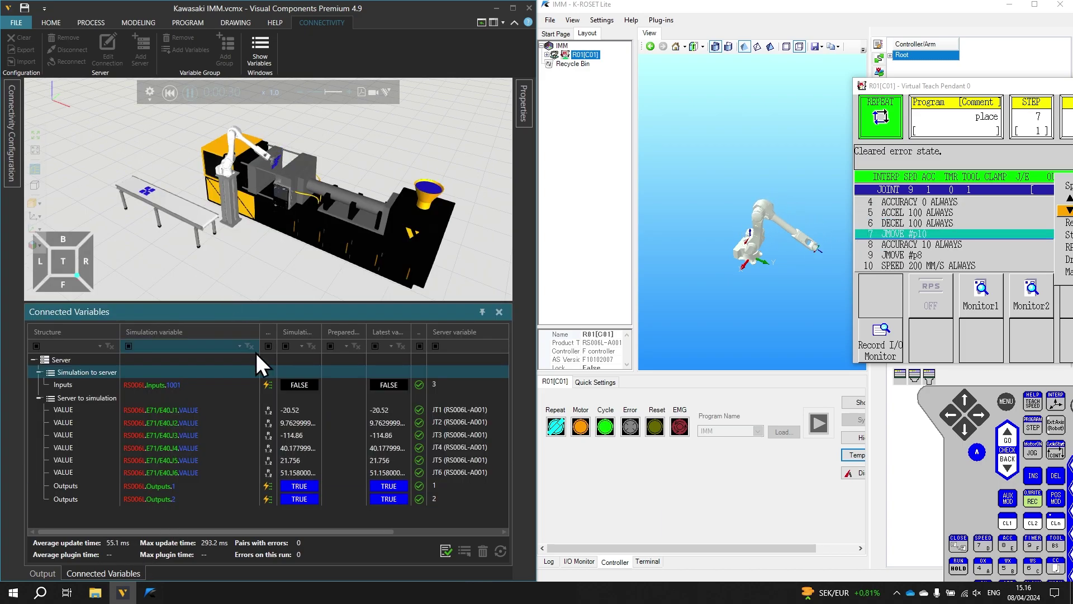